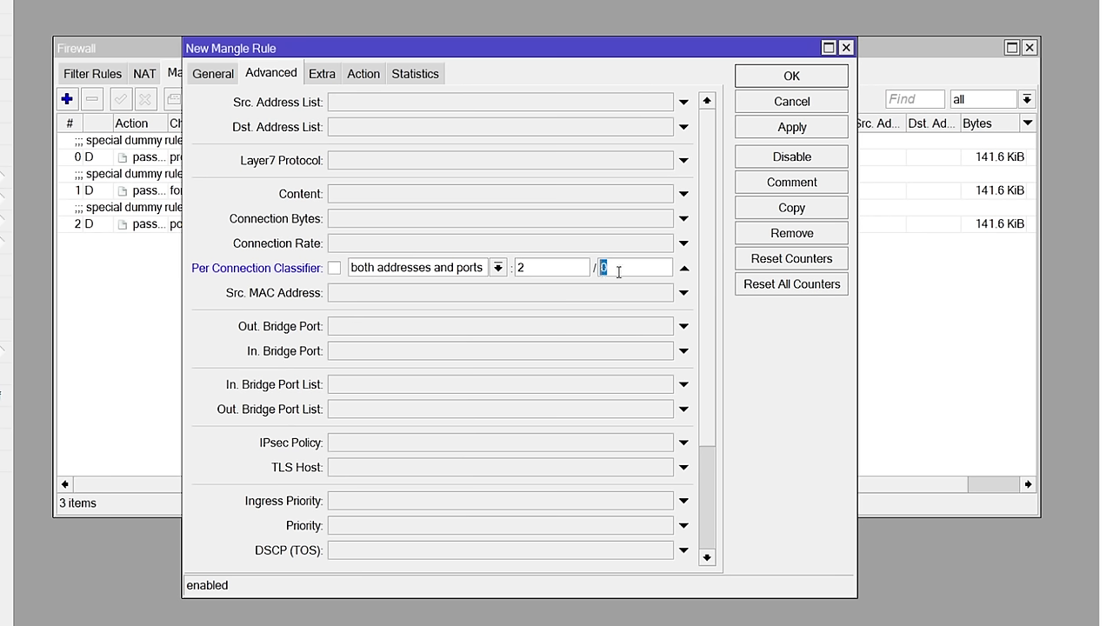
# Step: Set the new mangle rule's action to mark connection with the new connection mark ISP 1, and save the rule
pyautogui.moveTo(623, 273); pyautogui.dragTo(589, 272)
pyautogui.click(360, 76)
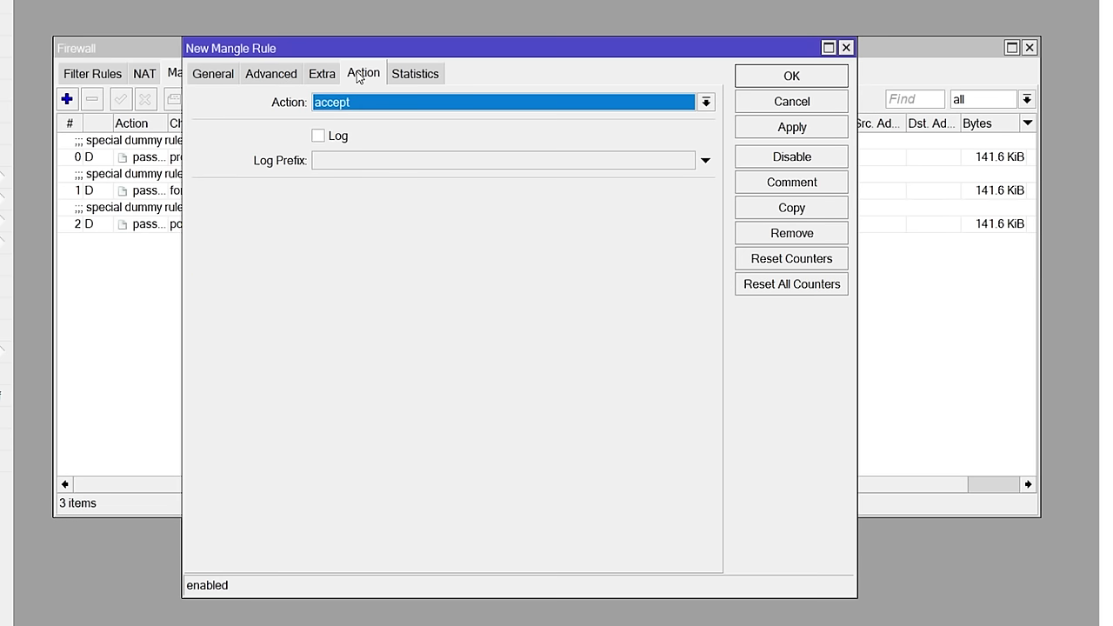
pyautogui.click(388, 102)
pyautogui.press('Escape')
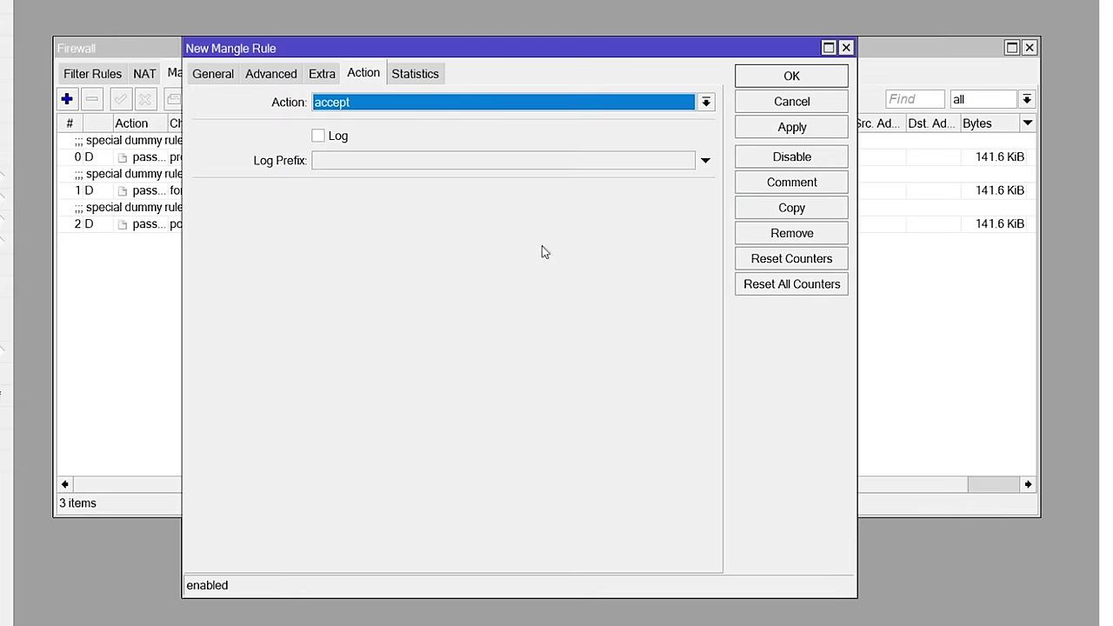
pyautogui.click(487, 103)
pyautogui.press('Escape')
pyautogui.write('mark connection')
pyautogui.click(390, 199)
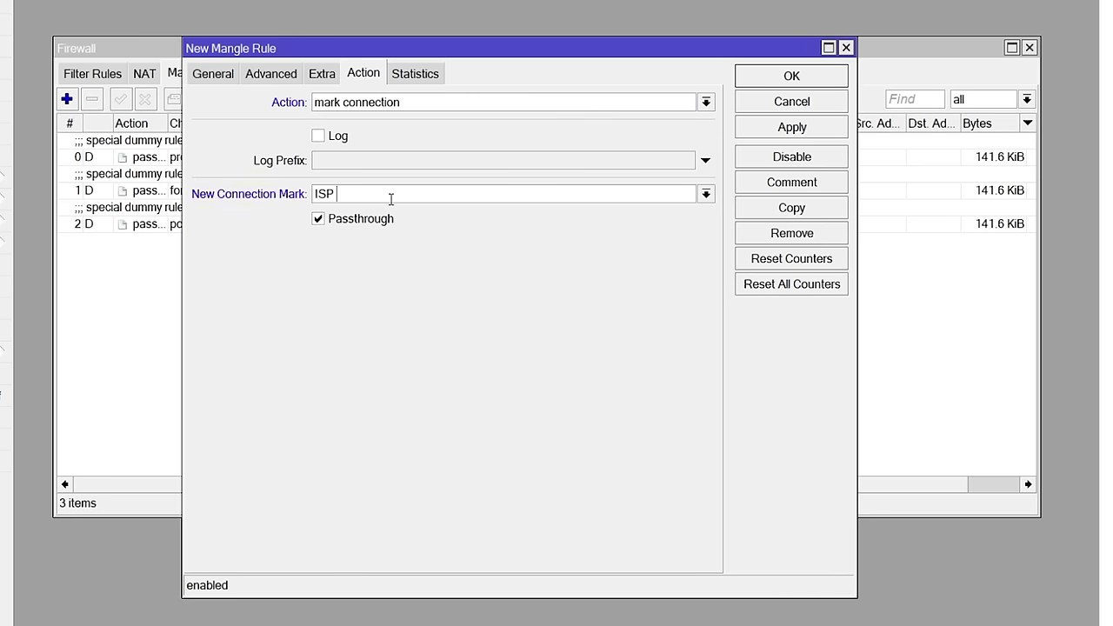
pyautogui.click(787, 130)
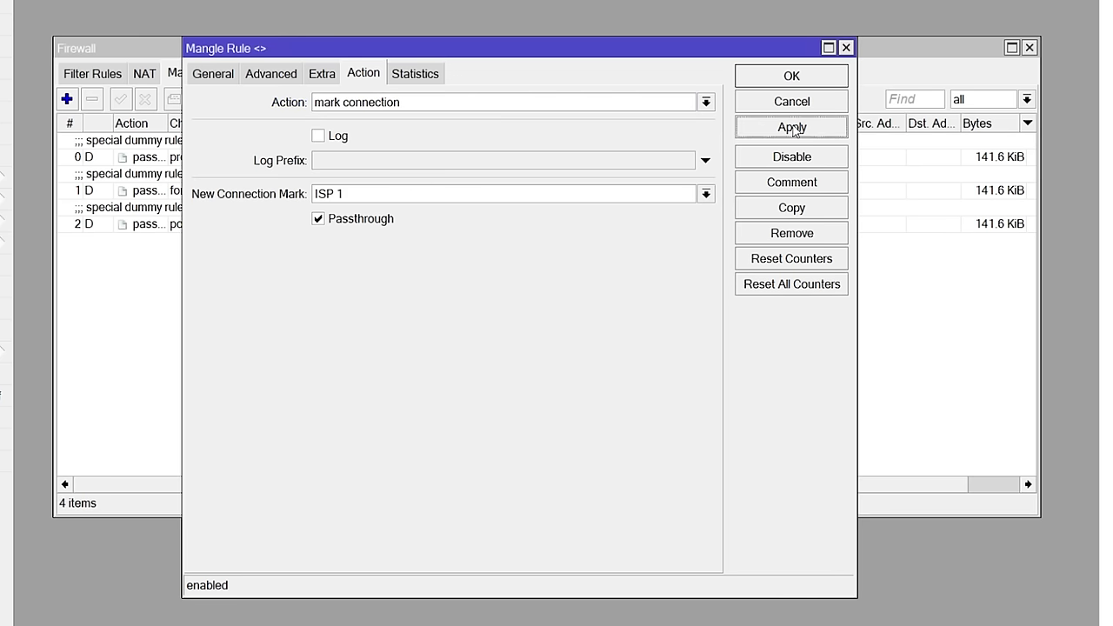
pyautogui.click(813, 82)
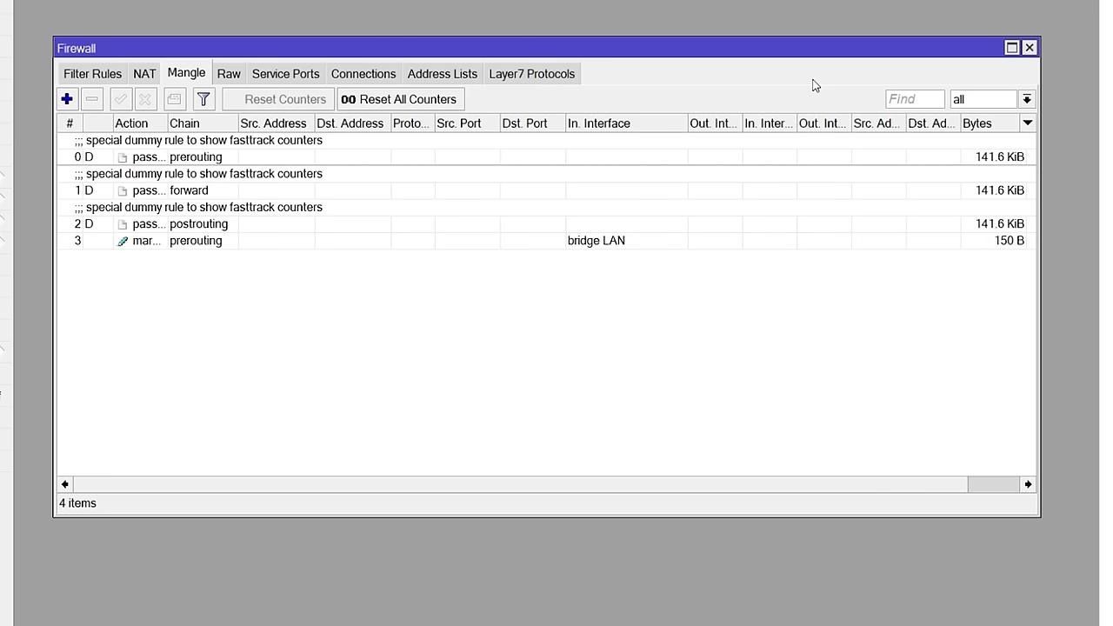
# Step: Start a second prerouting mangle rule with in-interface bridge LAN and connection mark no-mark
pyautogui.click(67, 99)
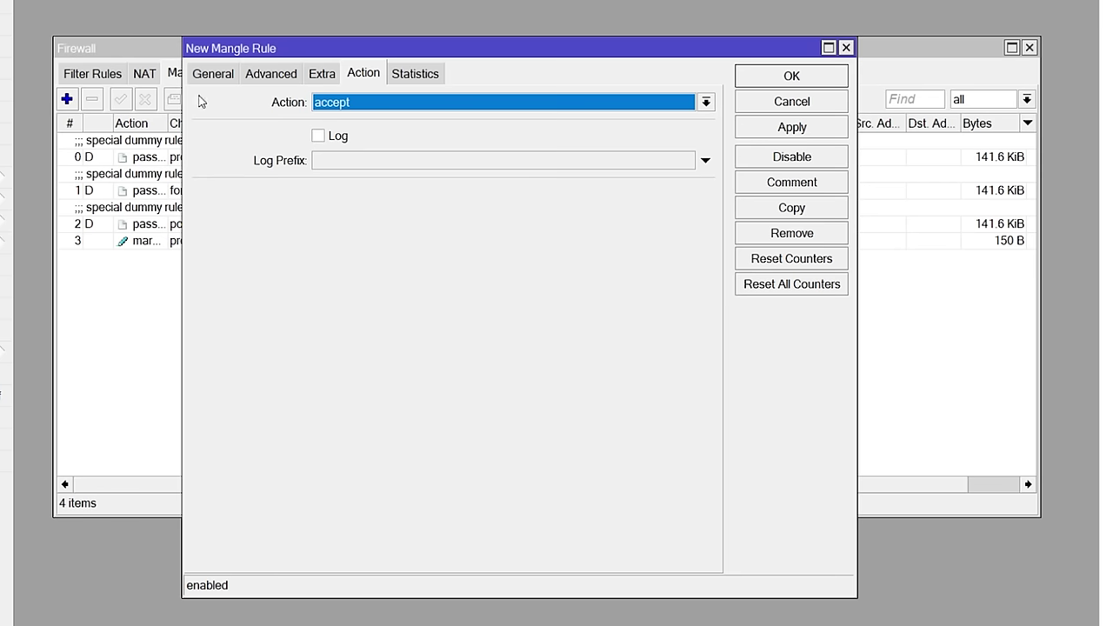
pyautogui.click(212, 76)
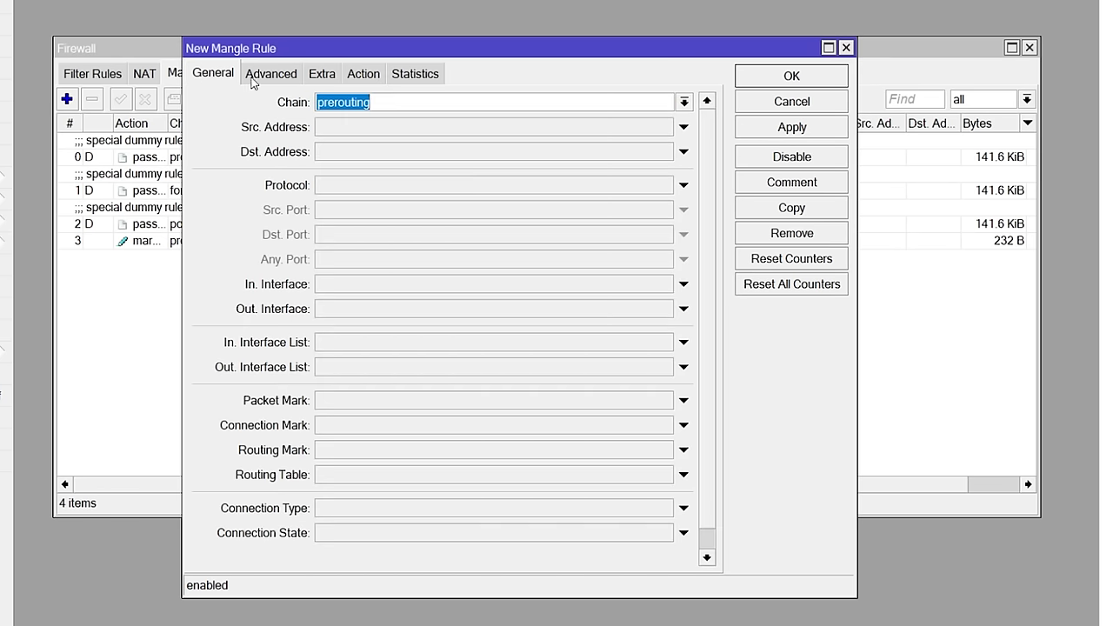
pyautogui.click(469, 293)
pyautogui.click(530, 288)
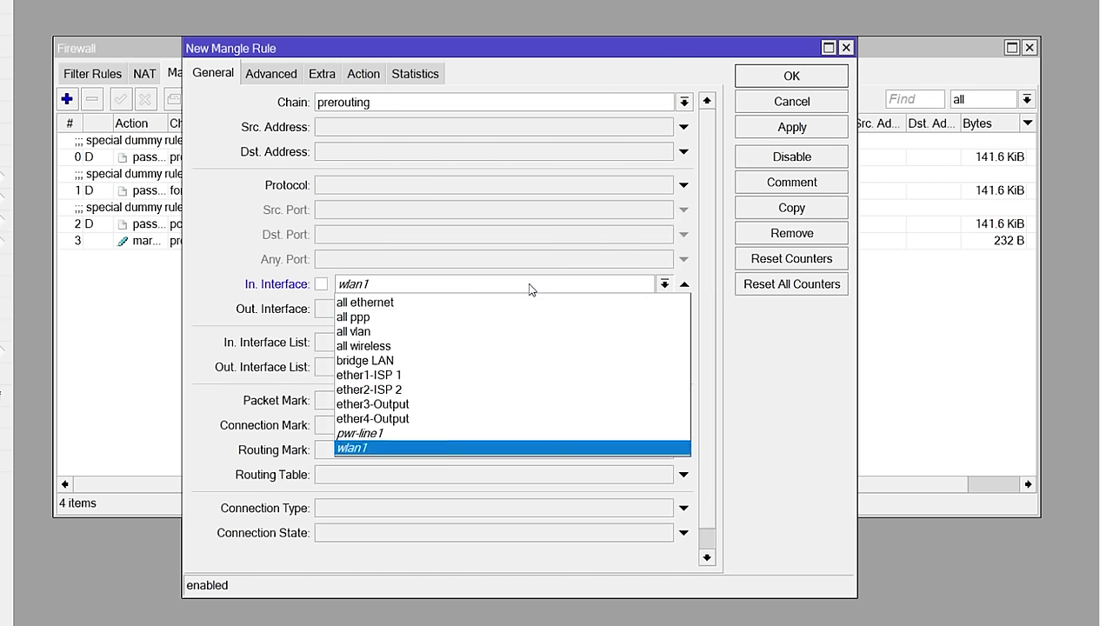
pyautogui.click(524, 360)
pyautogui.click(614, 426)
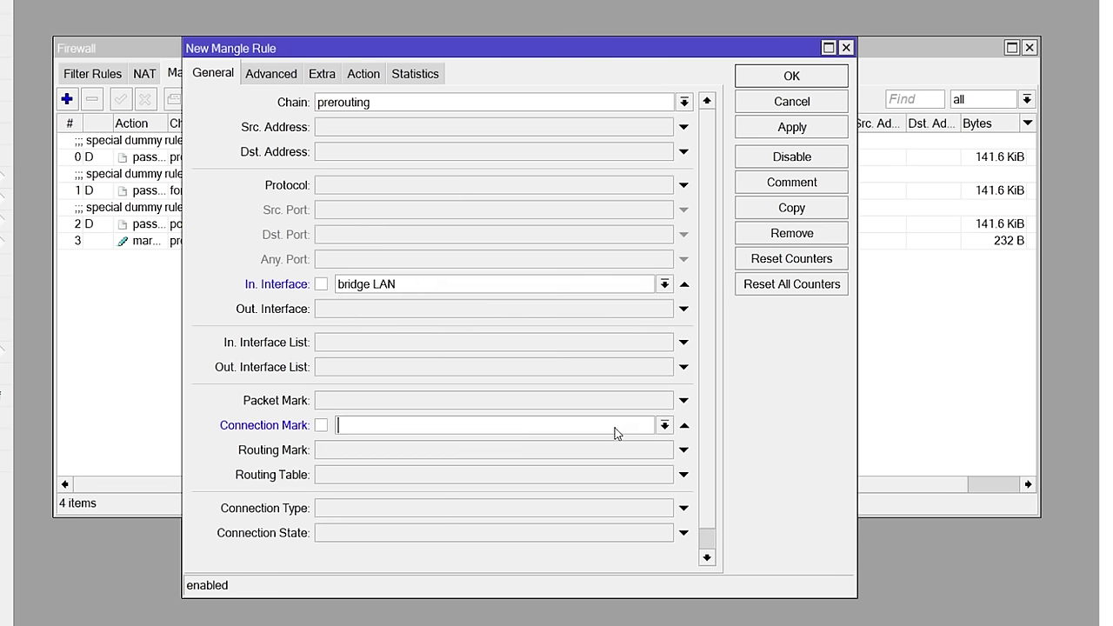
pyautogui.click(664, 425)
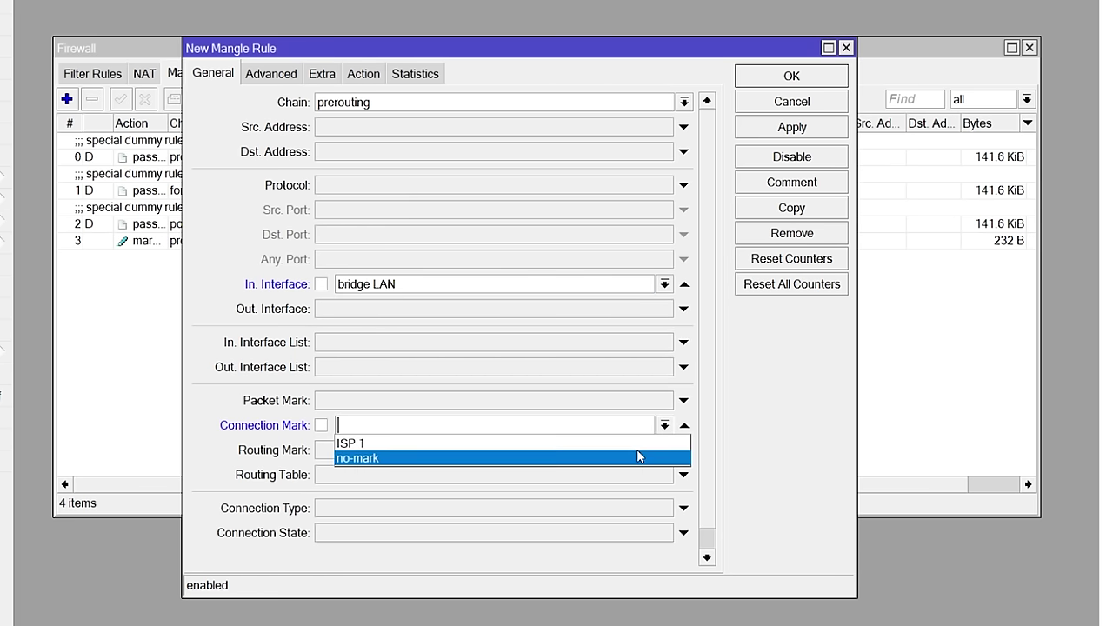
pyautogui.click(638, 455)
# Step: Set the rule's Per Connection Classifier to both addresses and ports with a denominator of 2
pyautogui.click(271, 77)
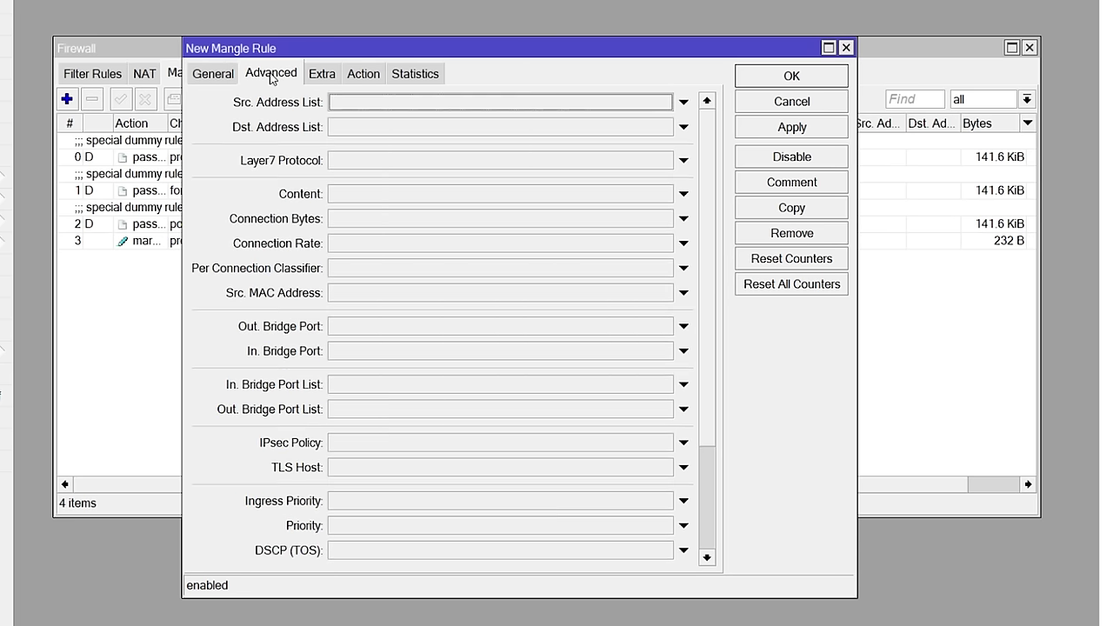
pyautogui.click(363, 275)
pyautogui.click(416, 276)
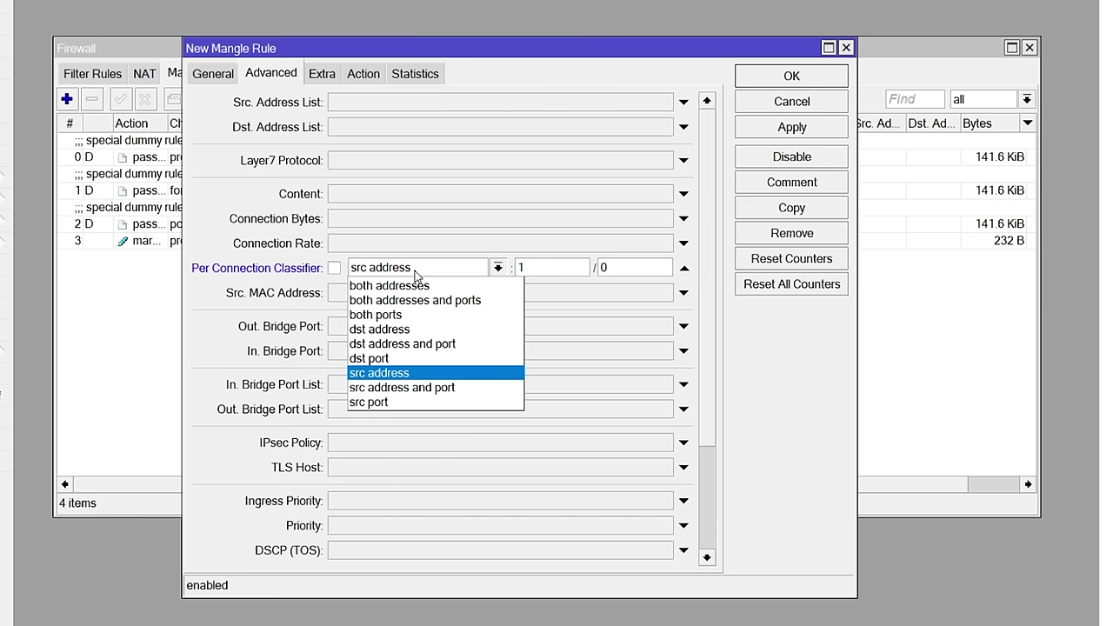
pyautogui.click(425, 303)
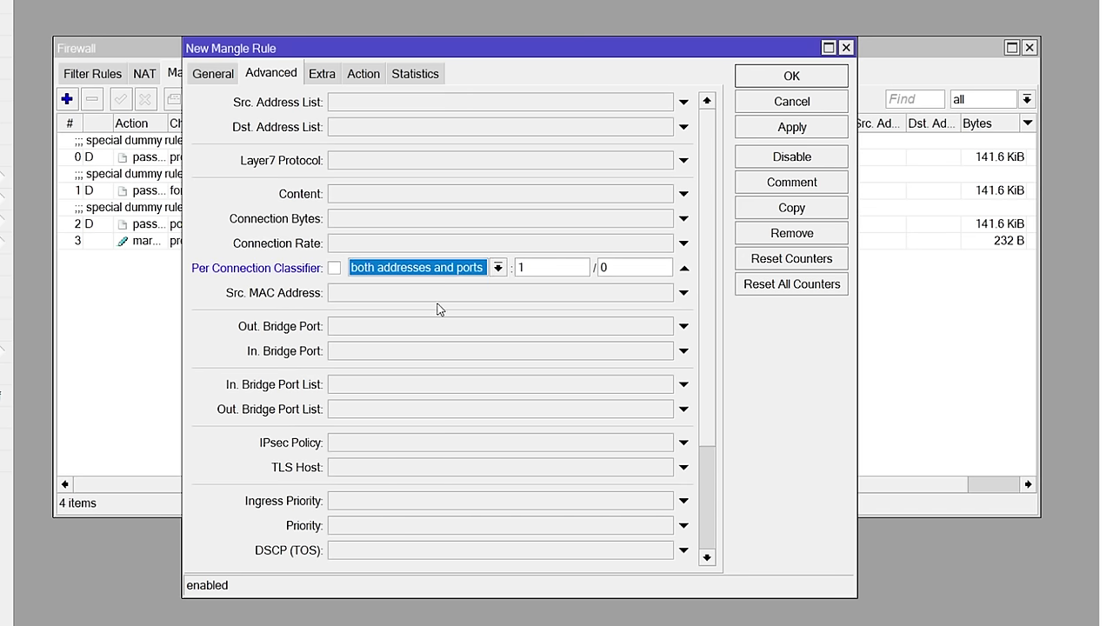
pyautogui.moveTo(562, 266); pyautogui.dragTo(513, 273)
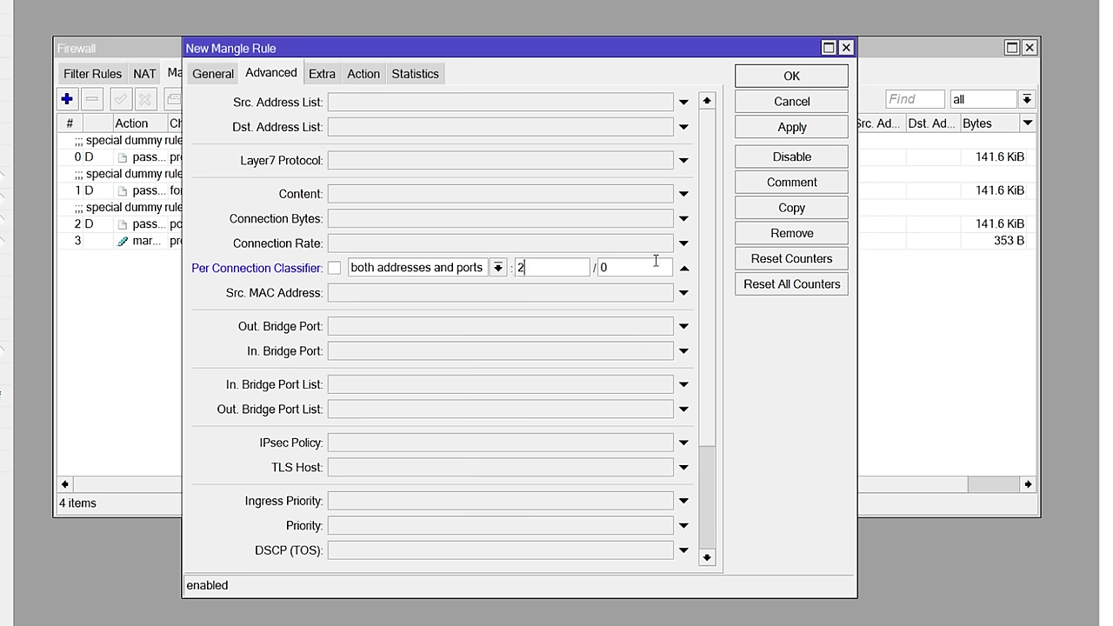
pyautogui.moveTo(656, 266); pyautogui.dragTo(600, 274)
# Step: Set the second rule's action to mark connection with the new connection mark ISP 2, and save the rule
pyautogui.click(374, 78)
pyautogui.click(421, 111)
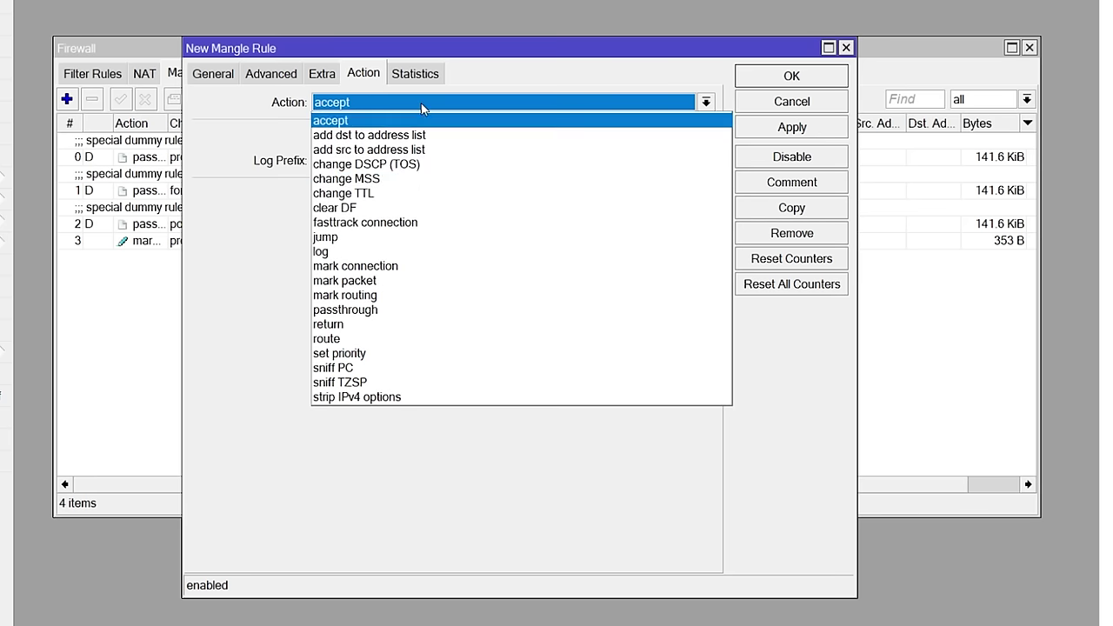
pyautogui.click(401, 264)
pyautogui.click(413, 194)
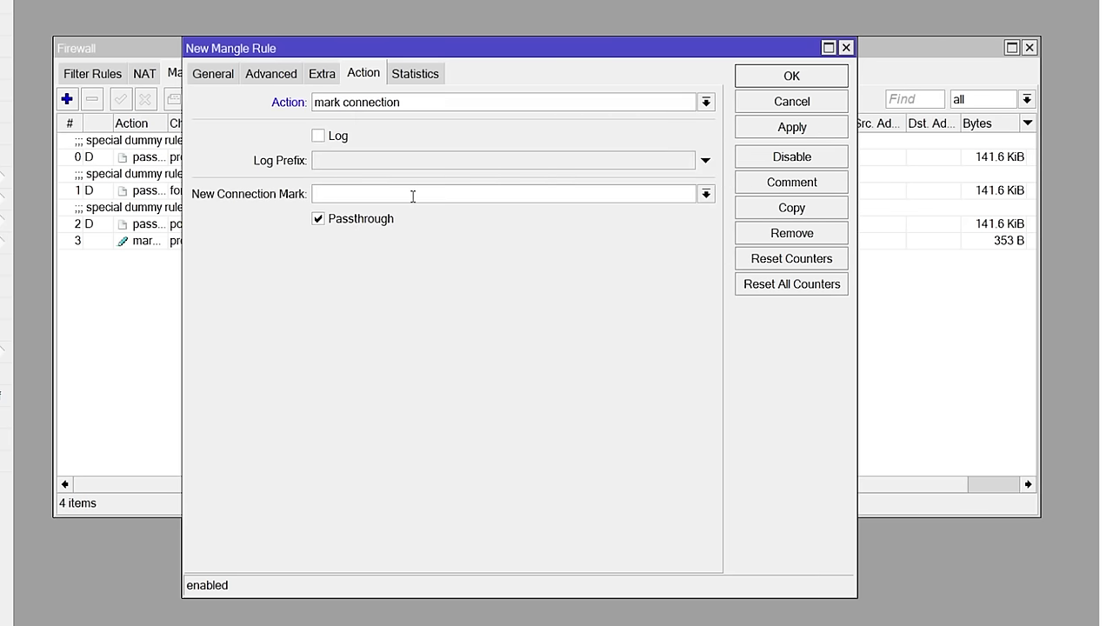
pyautogui.write('ISP 2')
pyautogui.click(797, 131)
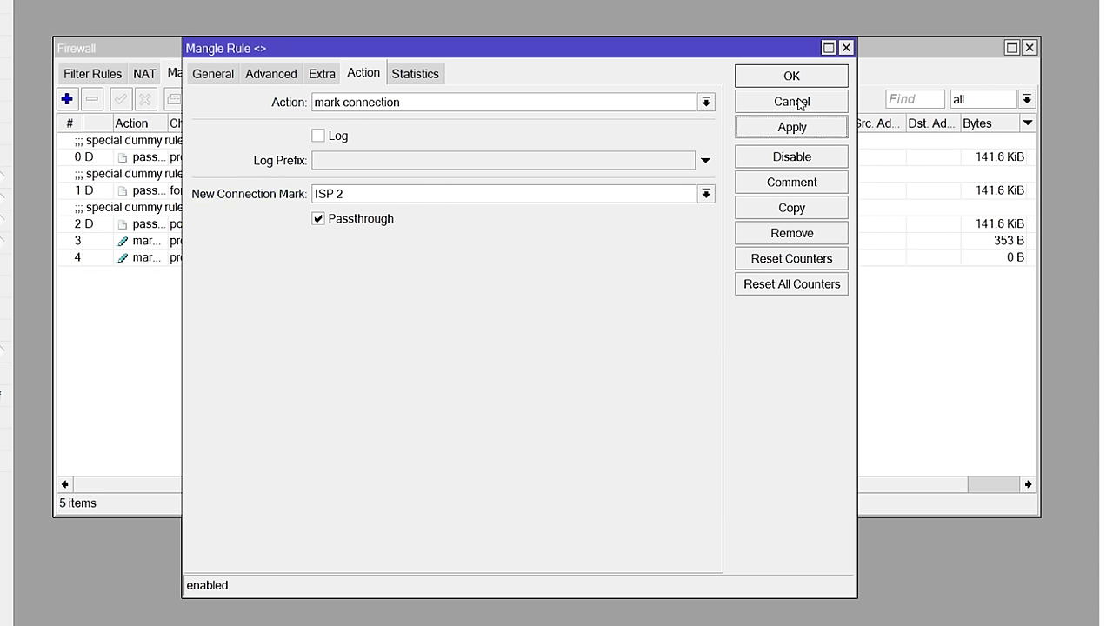
pyautogui.click(800, 77)
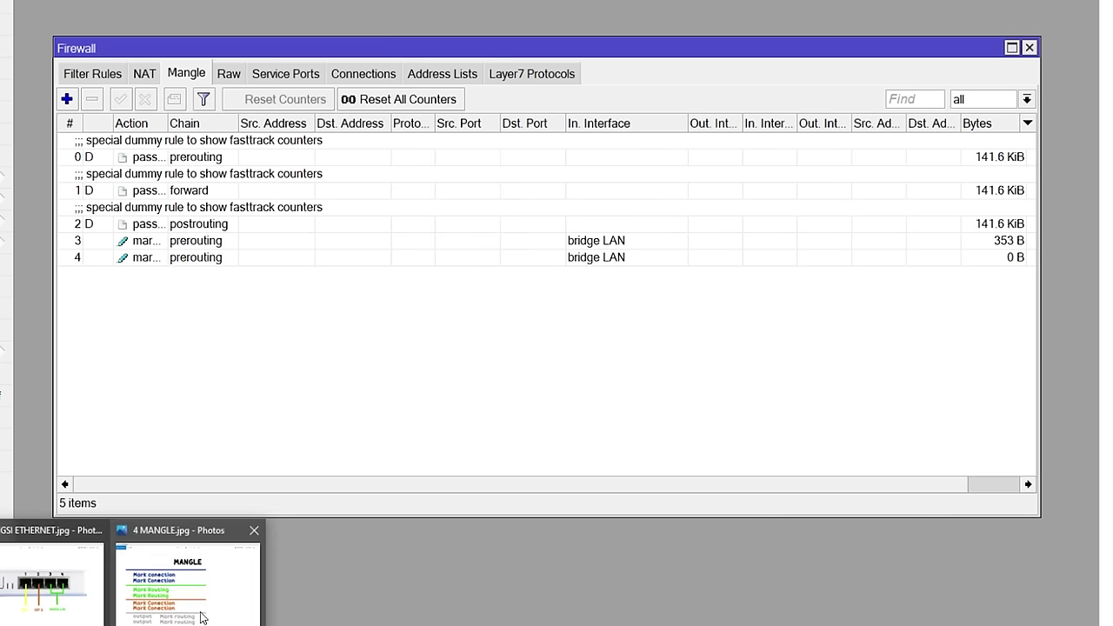
# Step: Check the 4 MANGLE.jpg outline in Photos, and back in WinBox start a prerouting mangle rule with in-interface bridge LAN and connection mark ISP 1
pyautogui.click(191, 561)
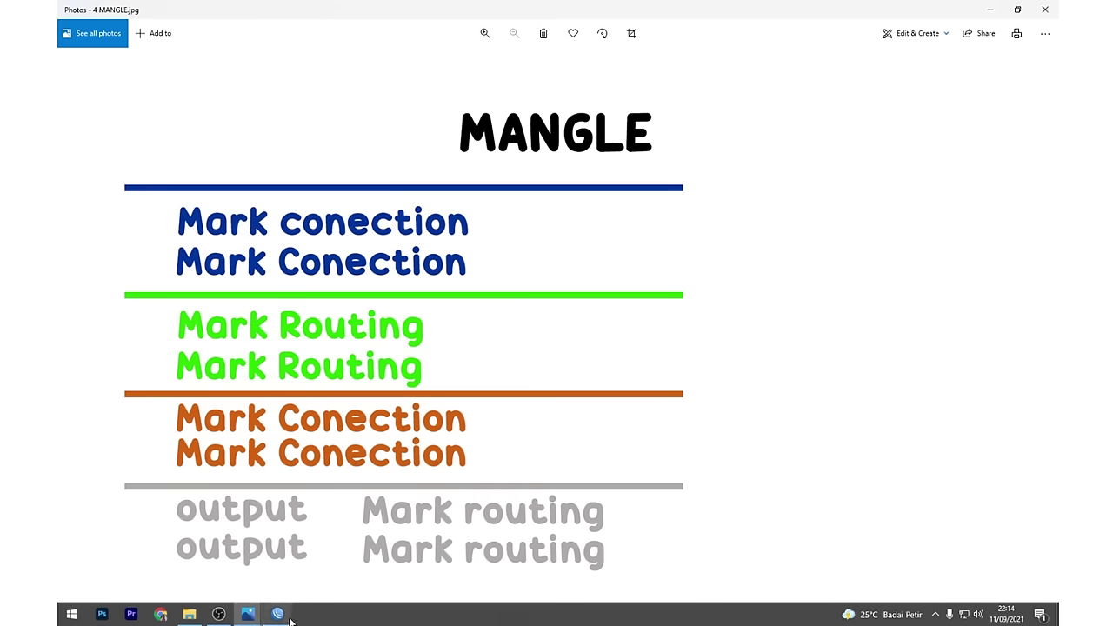
pyautogui.click(280, 614)
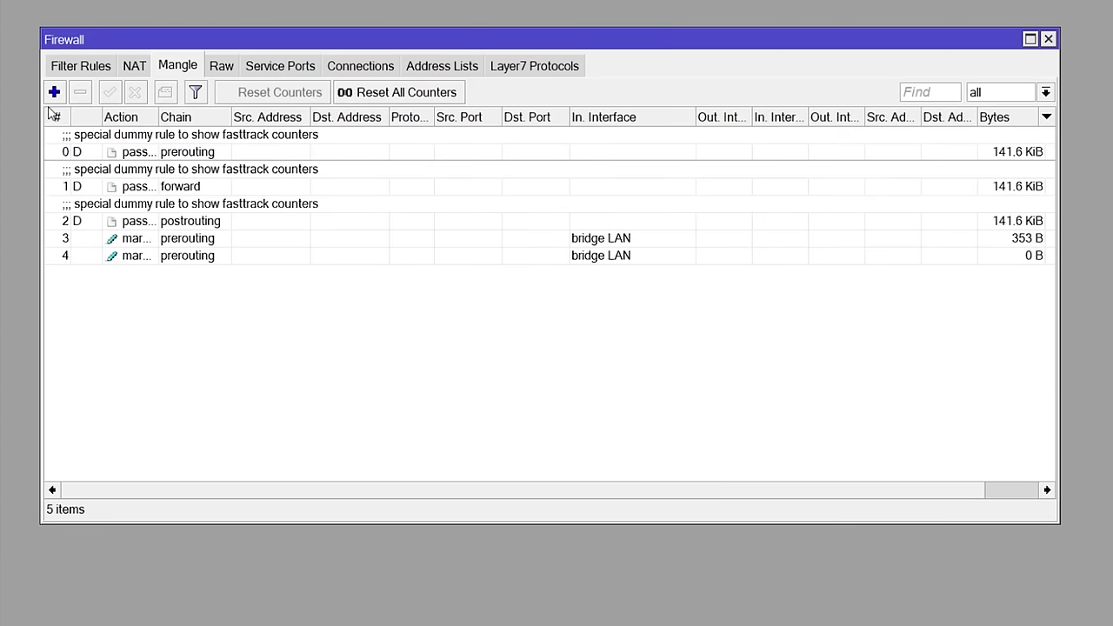
pyautogui.click(89, 101)
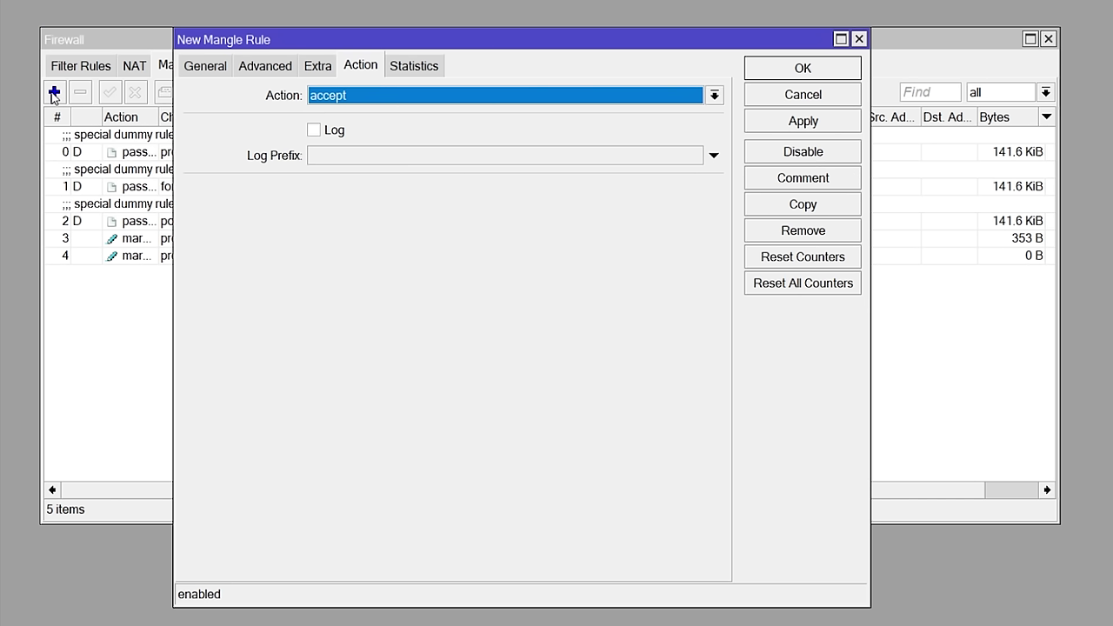
pyautogui.click(214, 73)
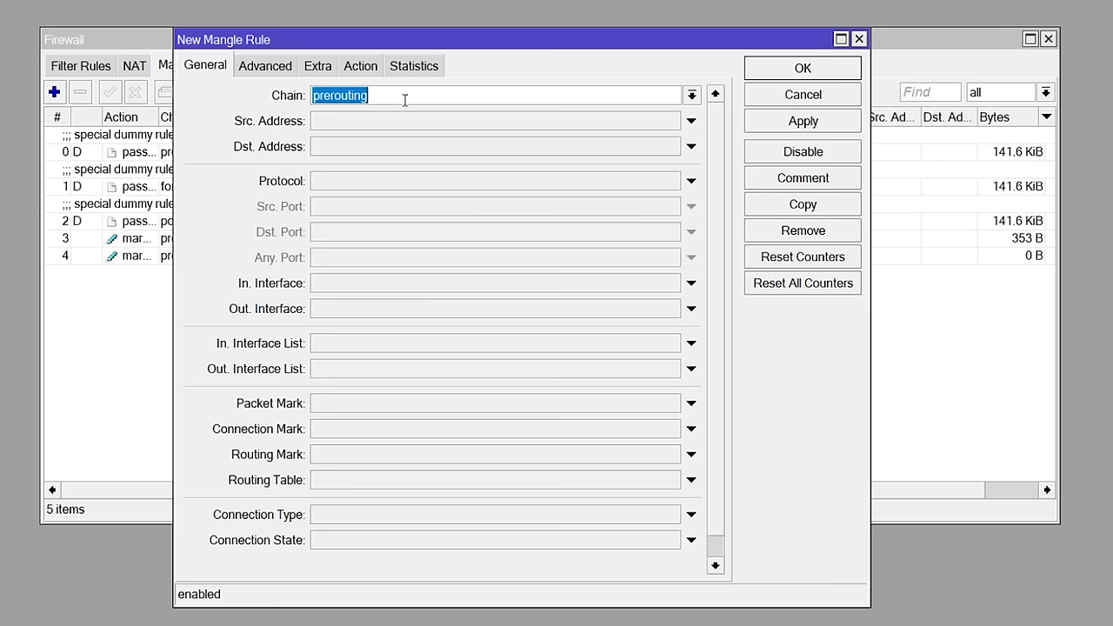
pyautogui.click(445, 285)
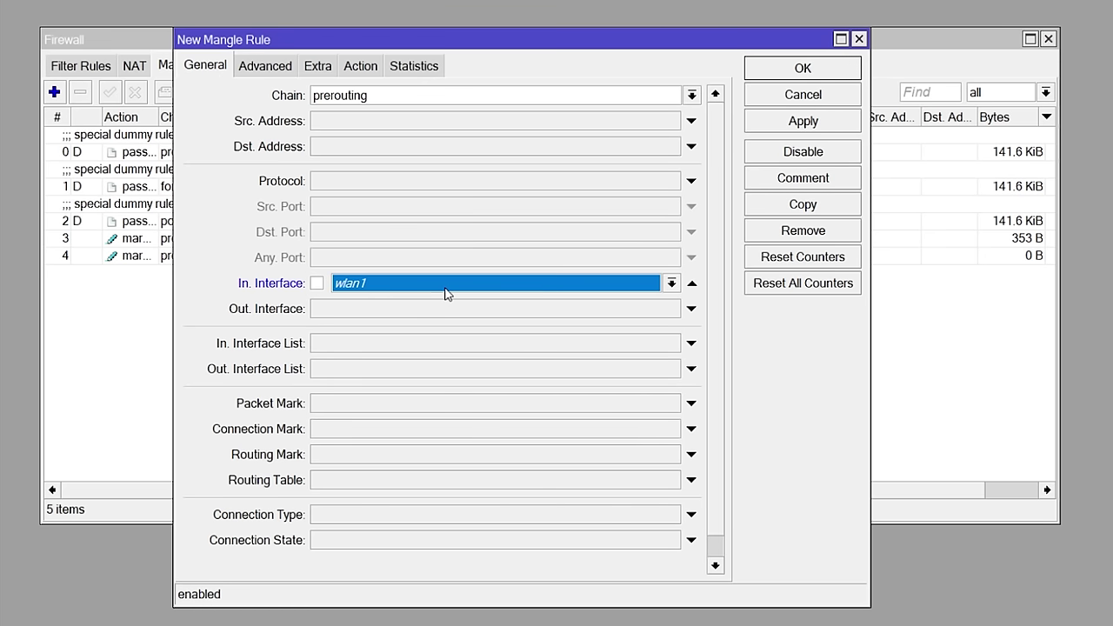
pyautogui.click(619, 287)
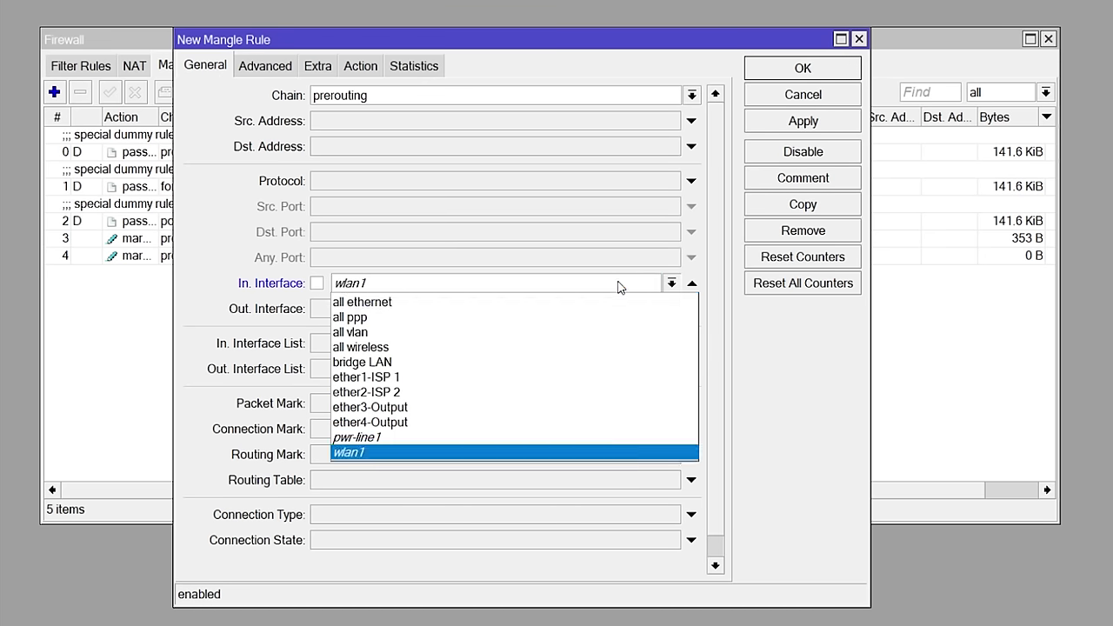
pyautogui.click(522, 363)
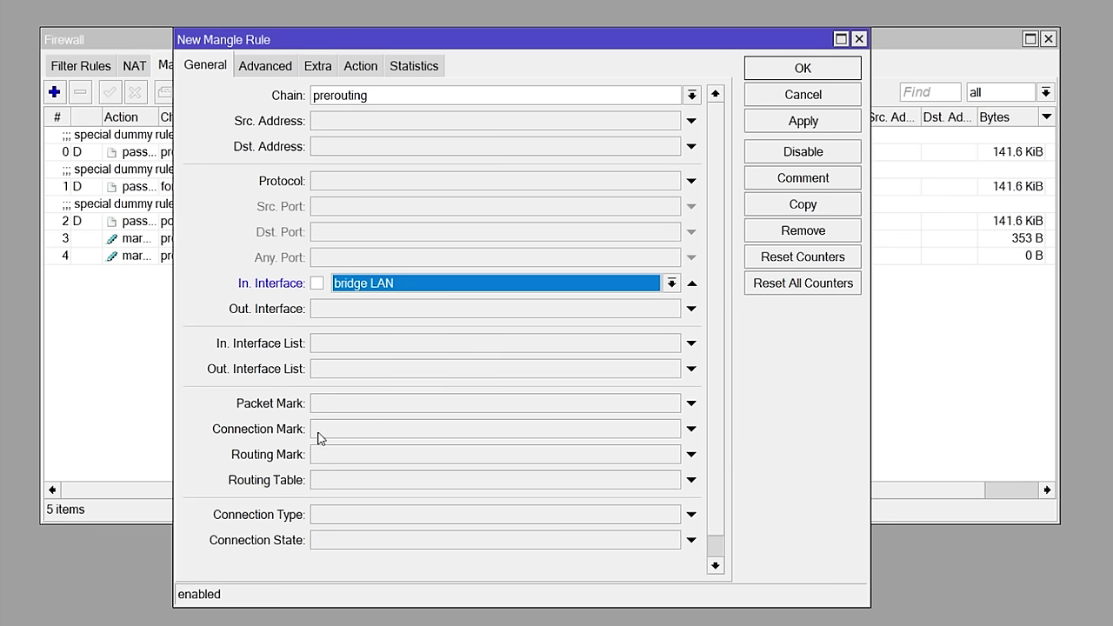
pyautogui.click(512, 433)
pyautogui.click(670, 431)
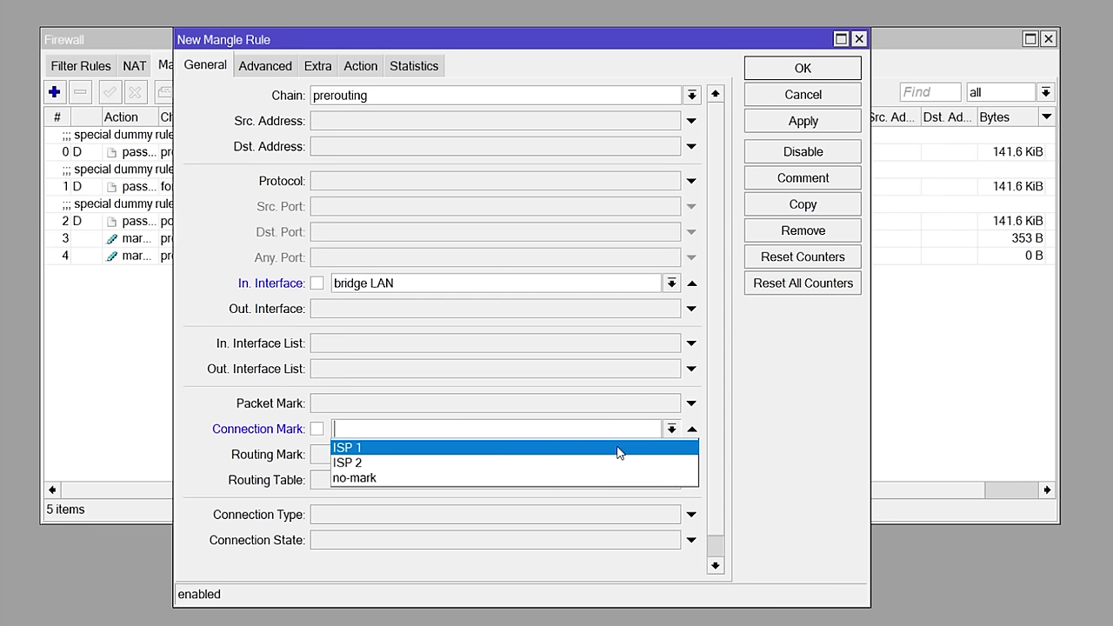
pyautogui.click(618, 448)
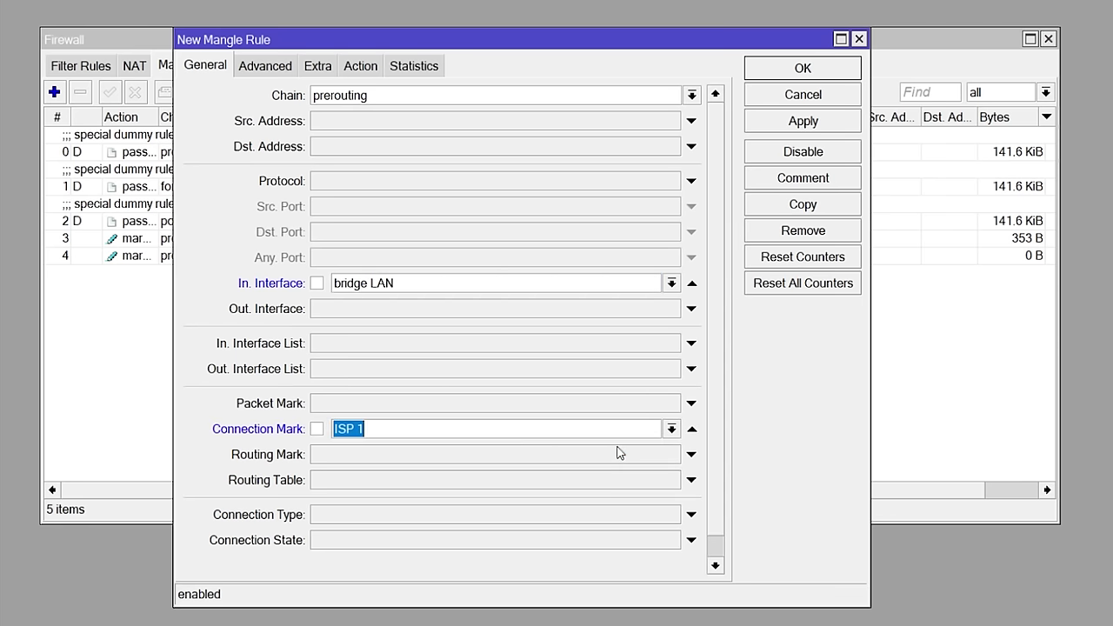
# Step: Set the rule's action to mark routing with the new routing mark KE ISP 1, and save the rule
pyautogui.click(360, 67)
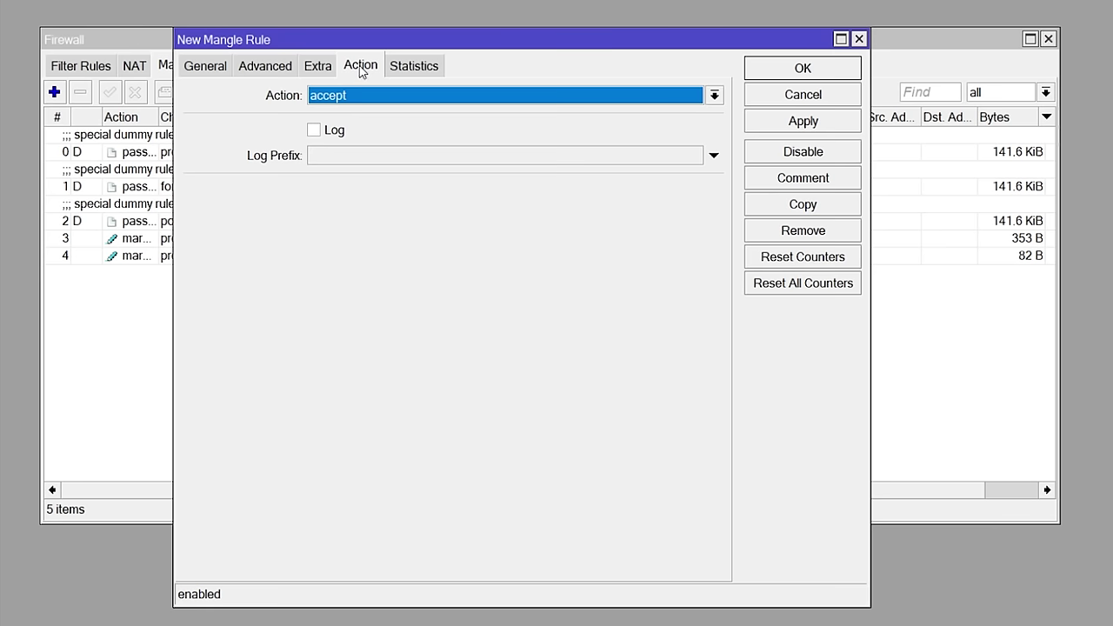
pyautogui.click(533, 97)
pyautogui.click(440, 295)
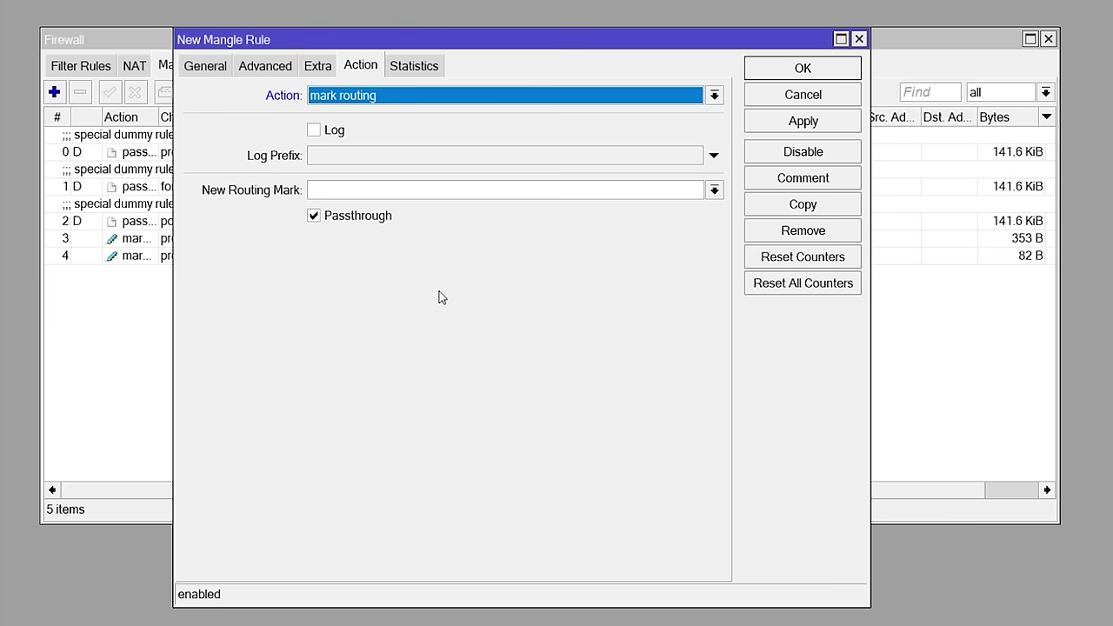
pyautogui.click(444, 190)
pyautogui.write('KE ISP 1')
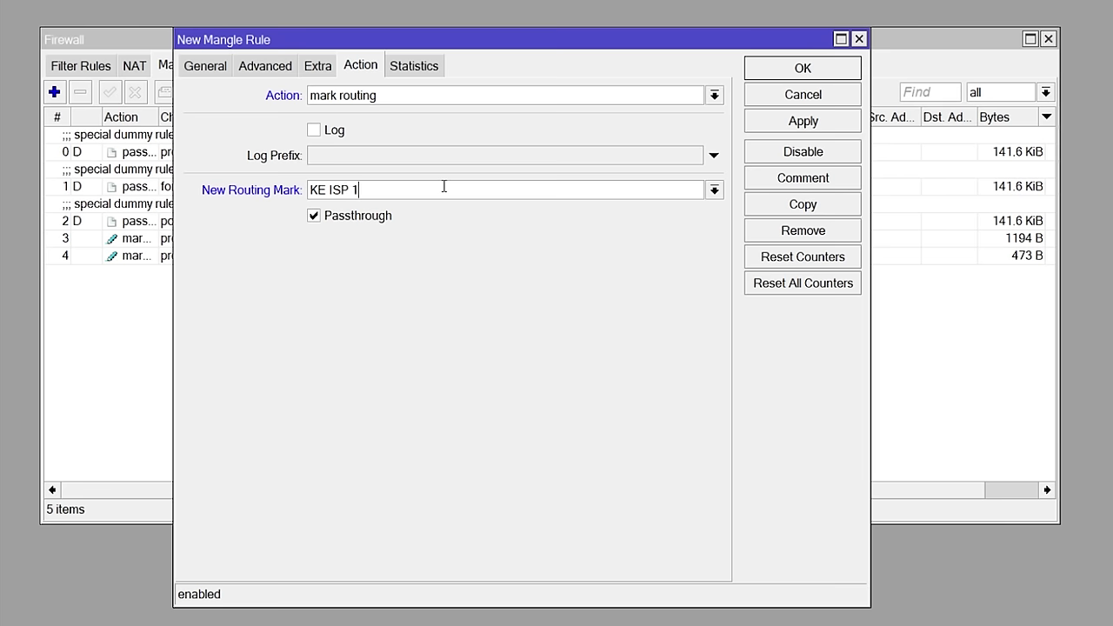
pyautogui.click(829, 126)
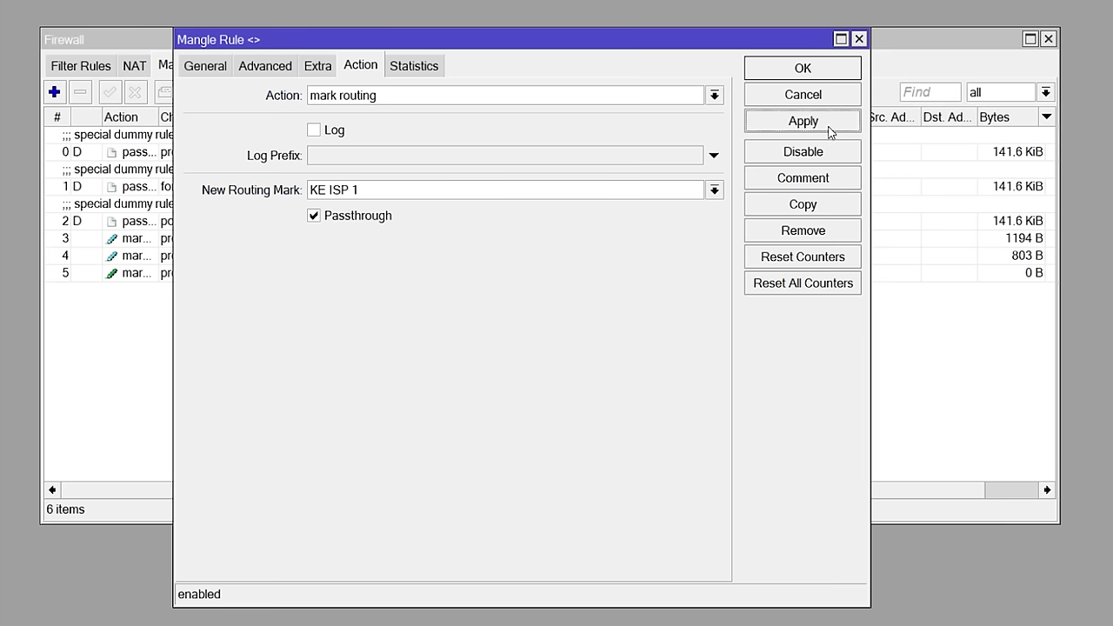
pyautogui.click(818, 73)
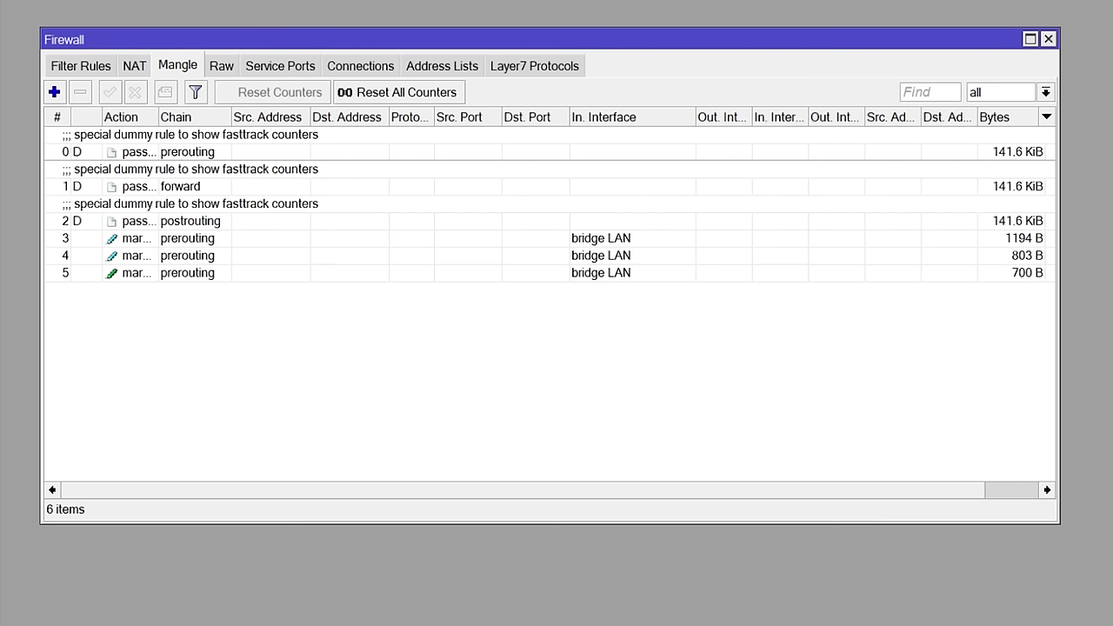
# Step: Start another prerouting mangle rule with in-interface bridge LAN and connection mark ISP 2
pyautogui.click(56, 94)
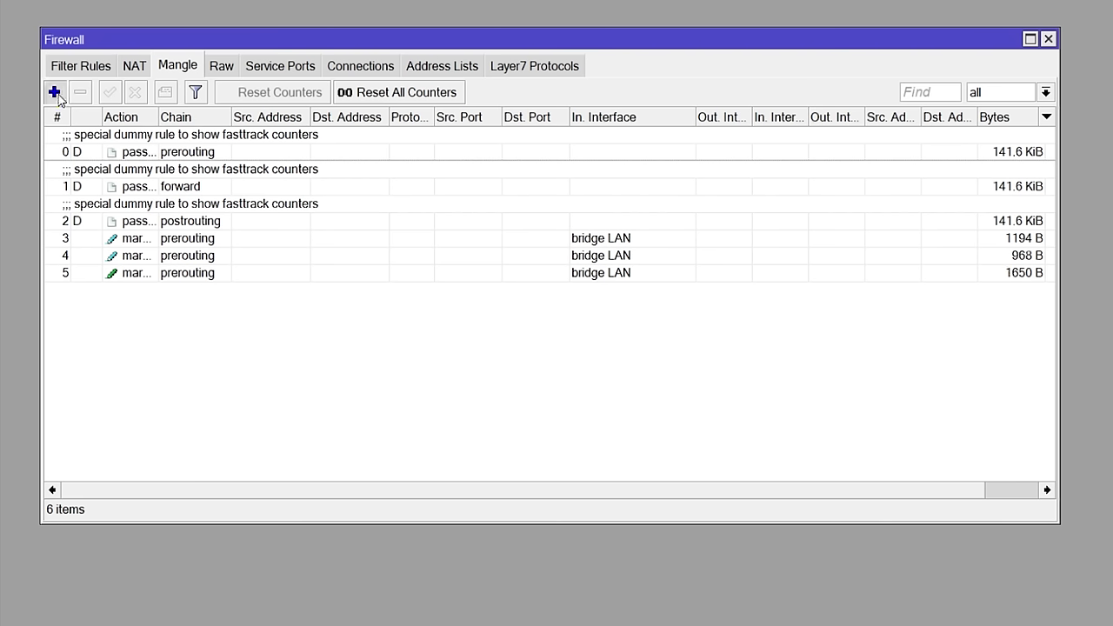
pyautogui.click(211, 75)
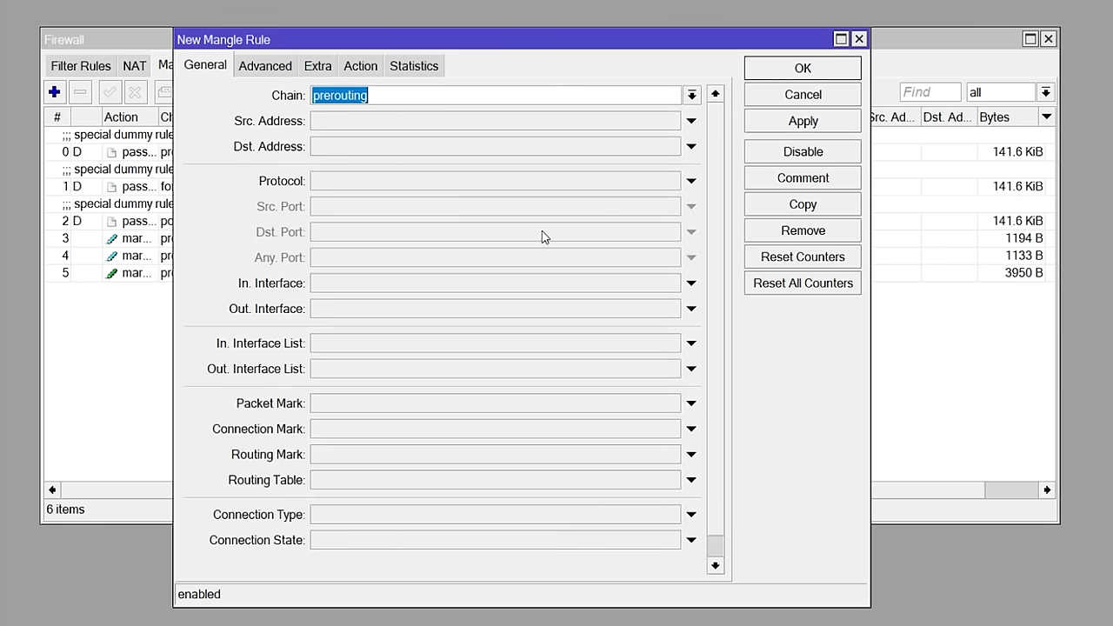
pyautogui.click(562, 287)
pyautogui.click(603, 287)
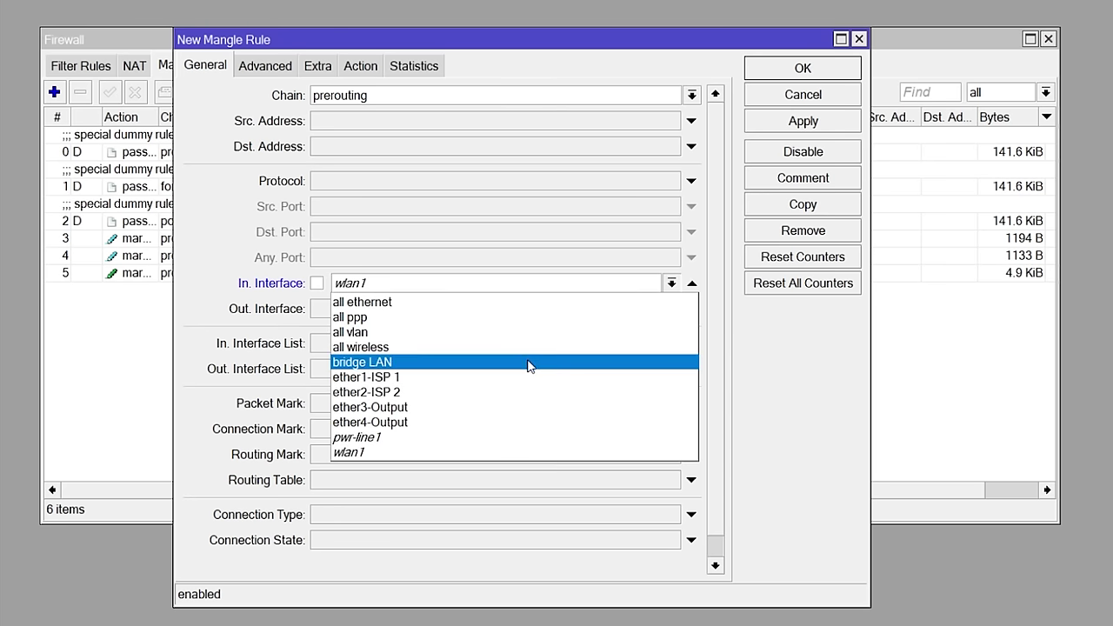
pyautogui.click(528, 364)
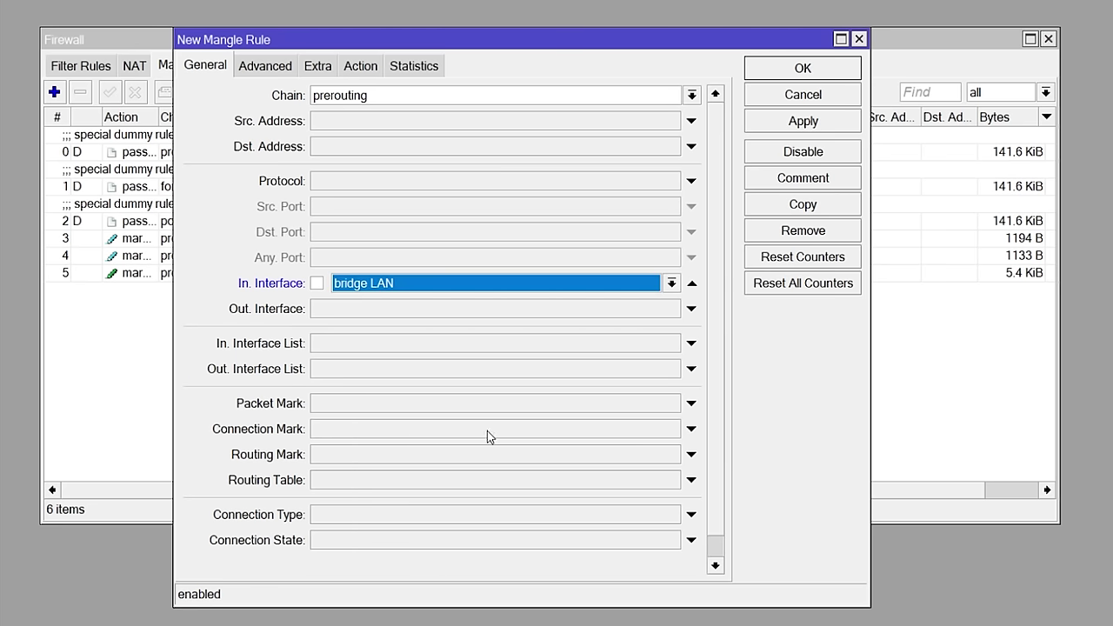
pyautogui.click(522, 432)
pyautogui.click(672, 429)
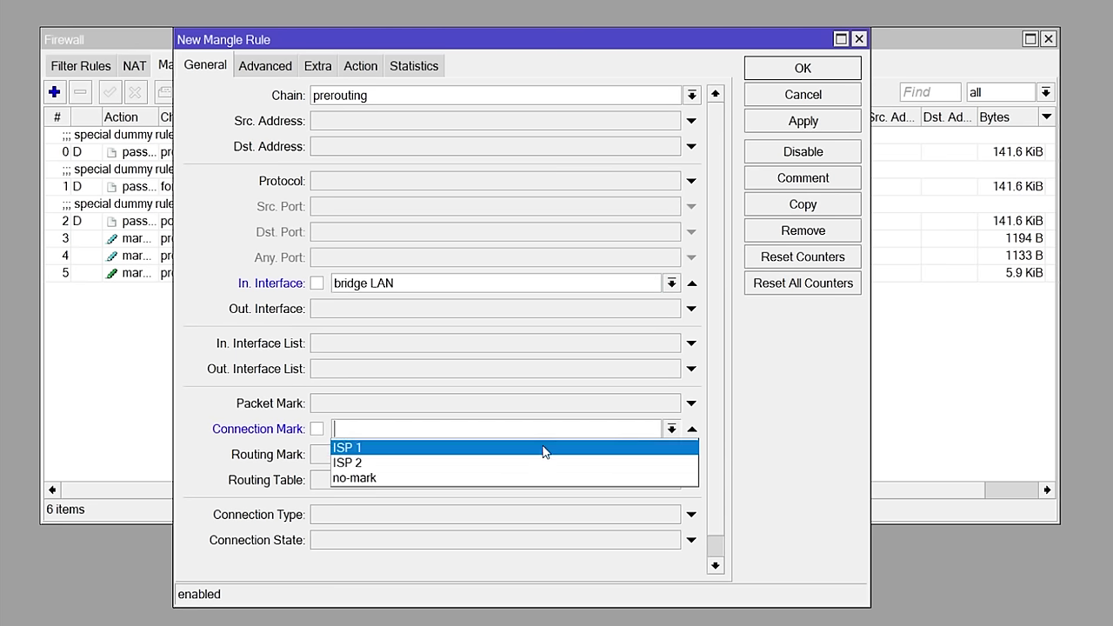
pyautogui.click(500, 462)
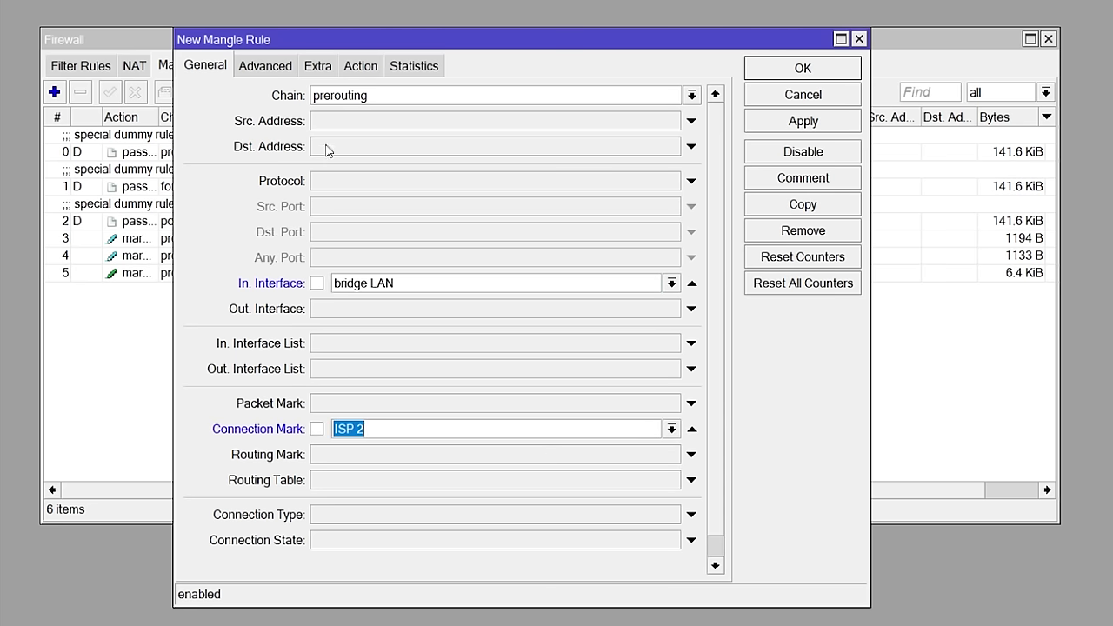
# Step: Set the rule's action to mark routing with the new routing mark KE ISP 2, and save the rule
pyautogui.click(354, 73)
pyautogui.click(379, 96)
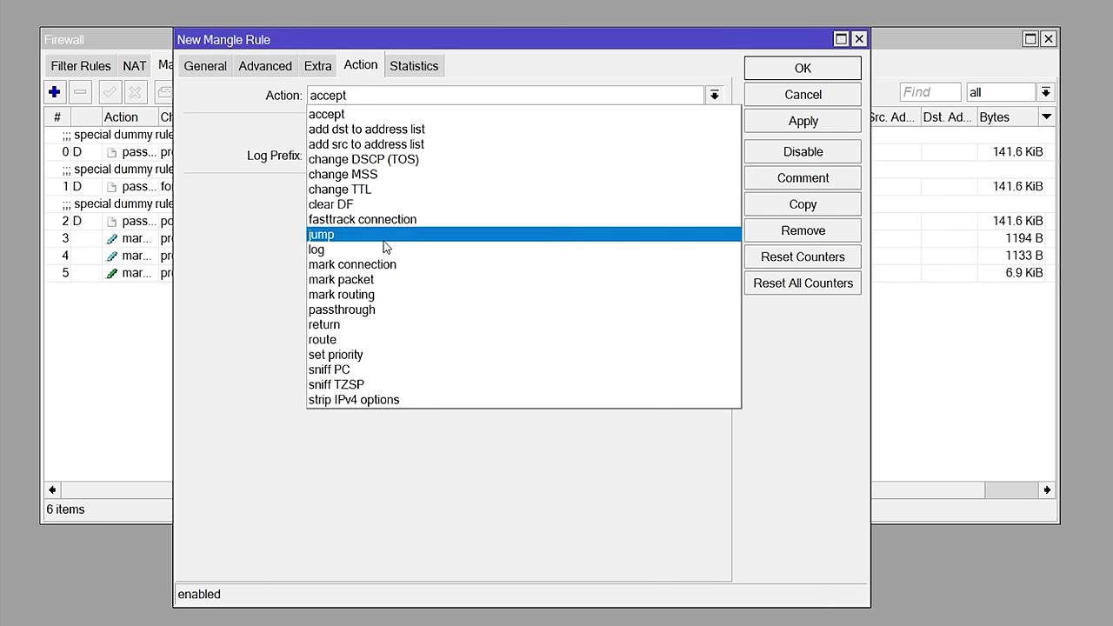
pyautogui.click(382, 295)
pyautogui.click(371, 192)
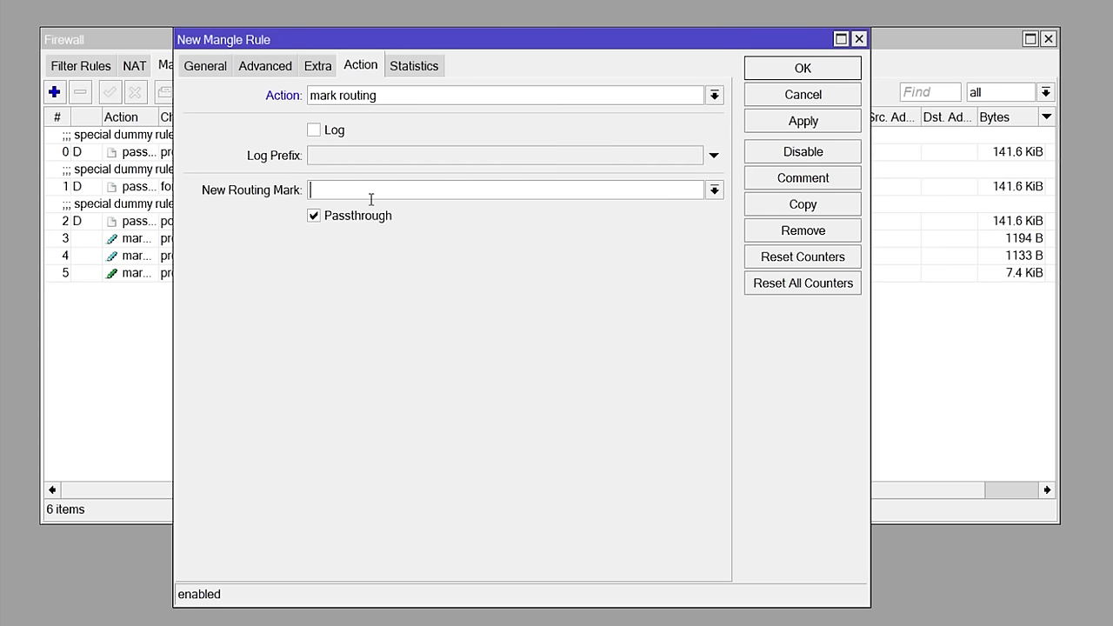
pyautogui.write('KE ISP 2')
pyautogui.click(809, 123)
pyautogui.click(804, 68)
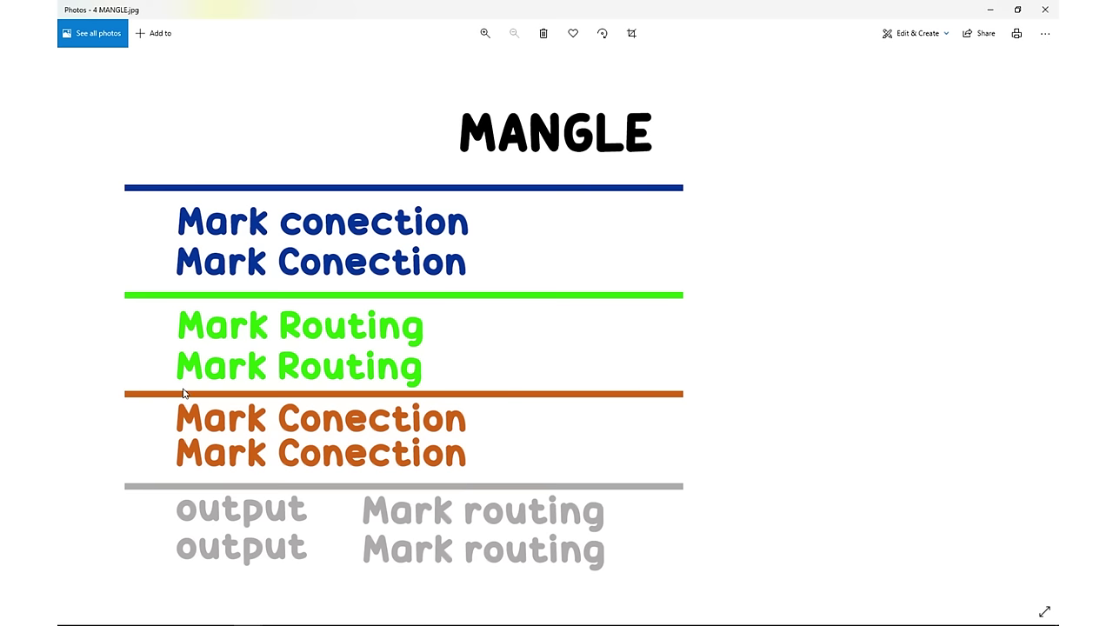
# Step: Switch from Photos back to WinBox and start a prerouting mangle rule with in-interface ether1-ISP 1 and connection mark no-mark
pyautogui.moveTo(316, 608)
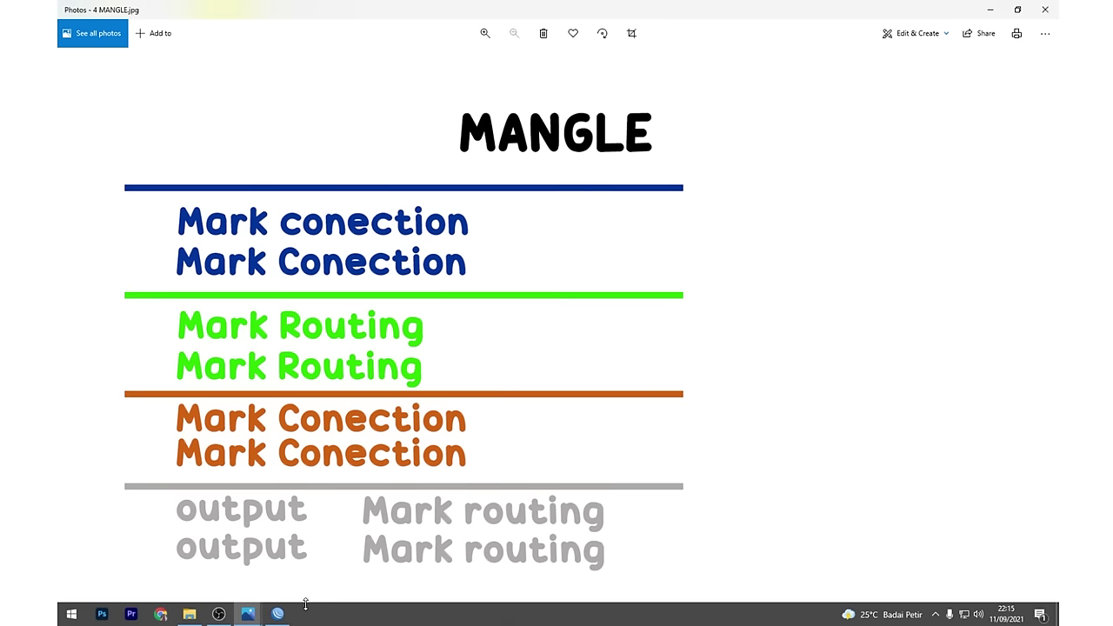
pyautogui.click(277, 614)
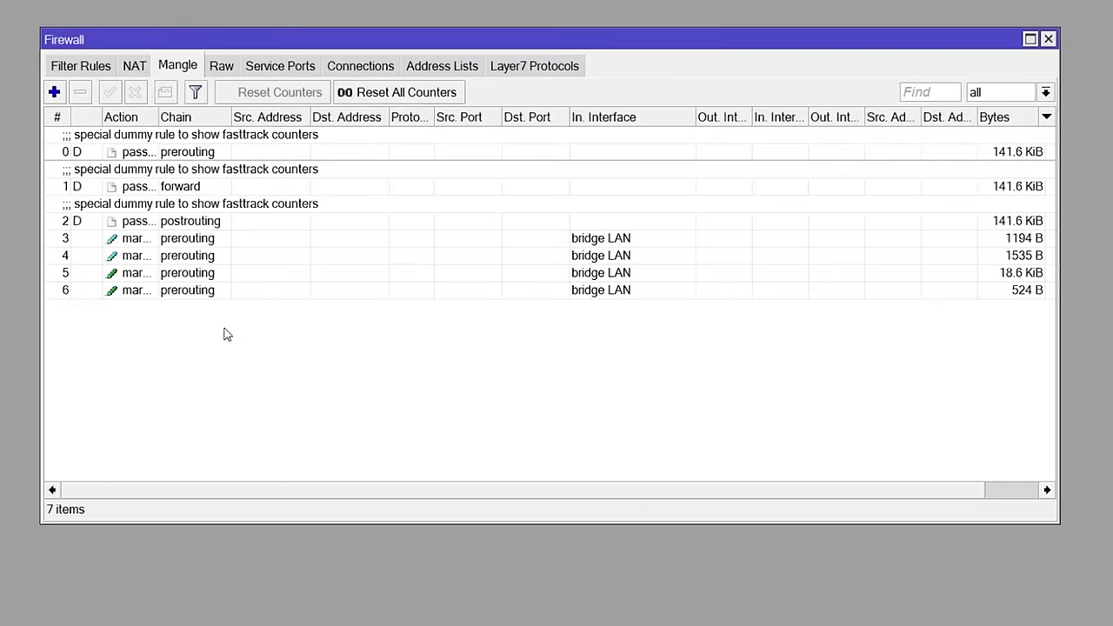
pyautogui.click(54, 92)
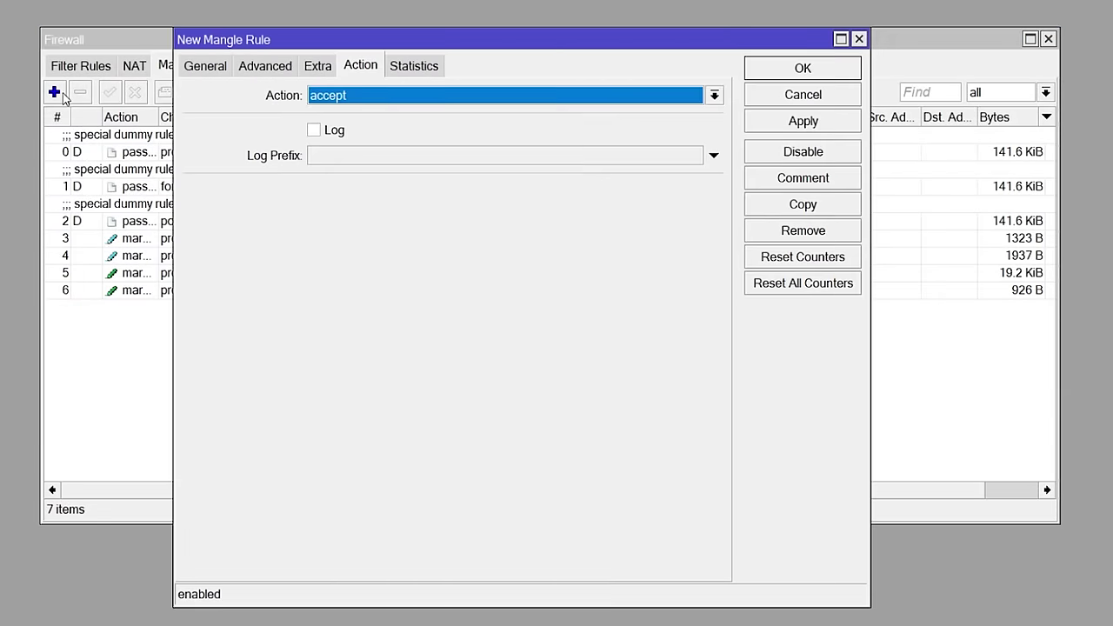
pyautogui.click(217, 70)
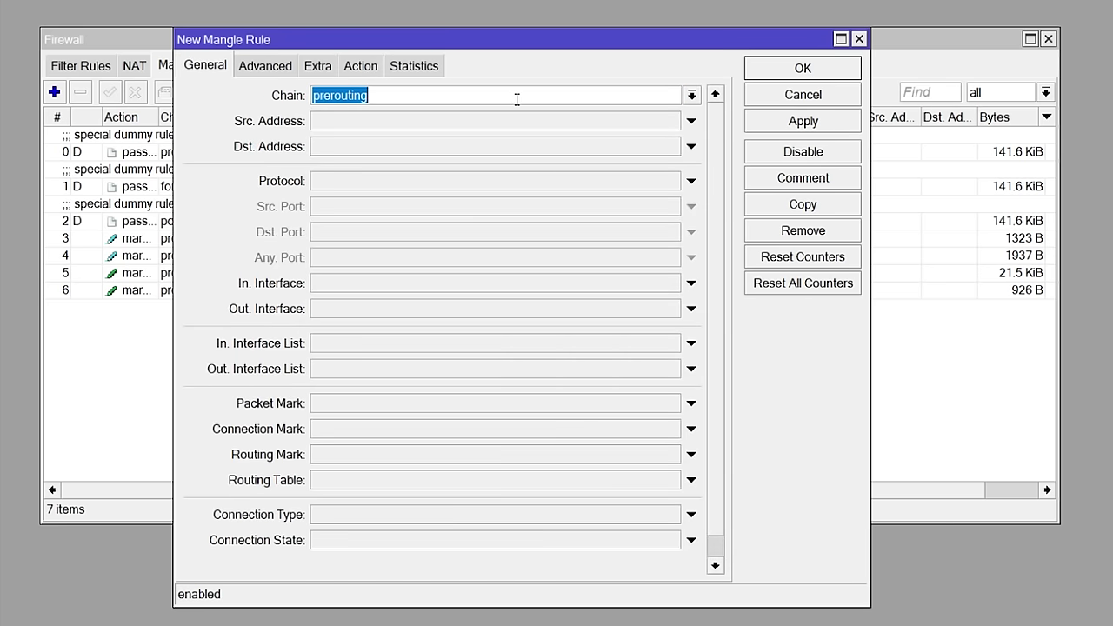
pyautogui.click(474, 286)
pyautogui.click(559, 289)
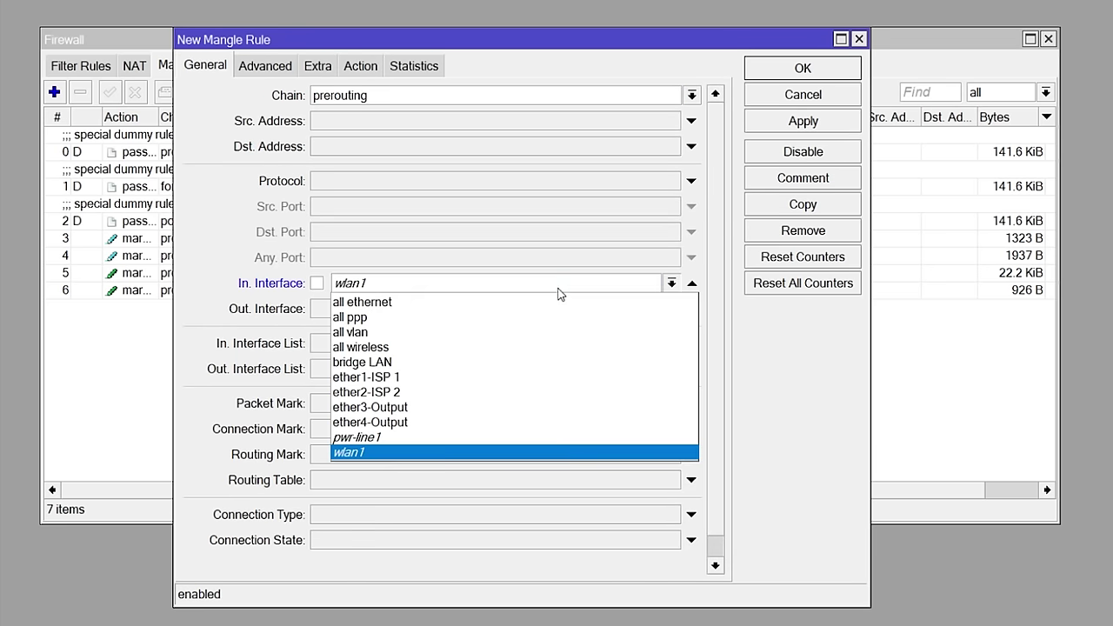
pyautogui.click(482, 377)
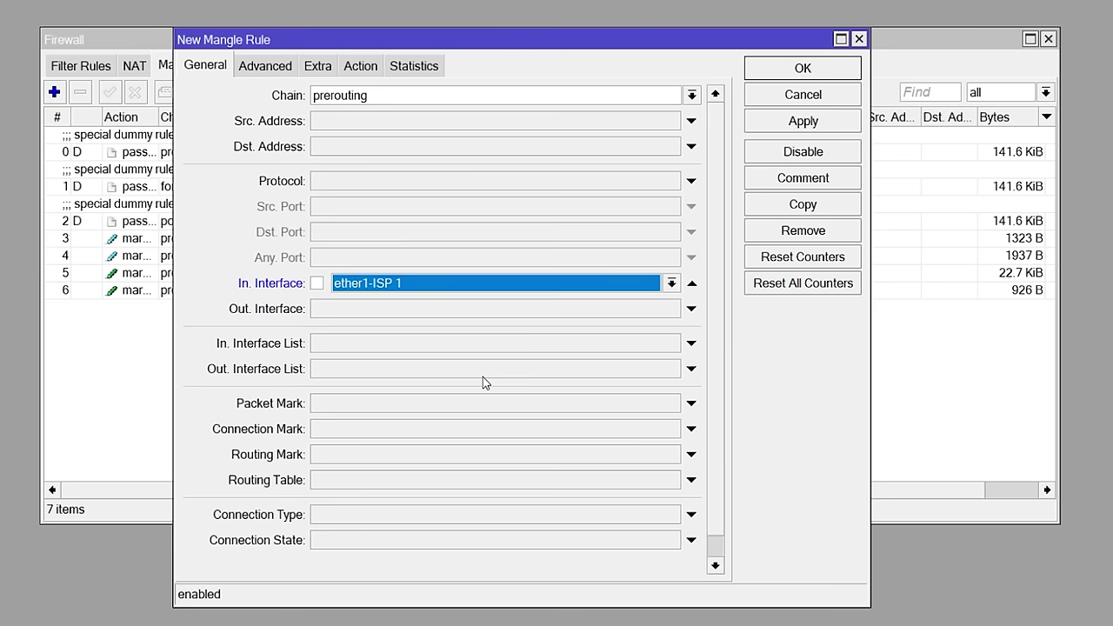
pyautogui.click(572, 432)
pyautogui.click(671, 429)
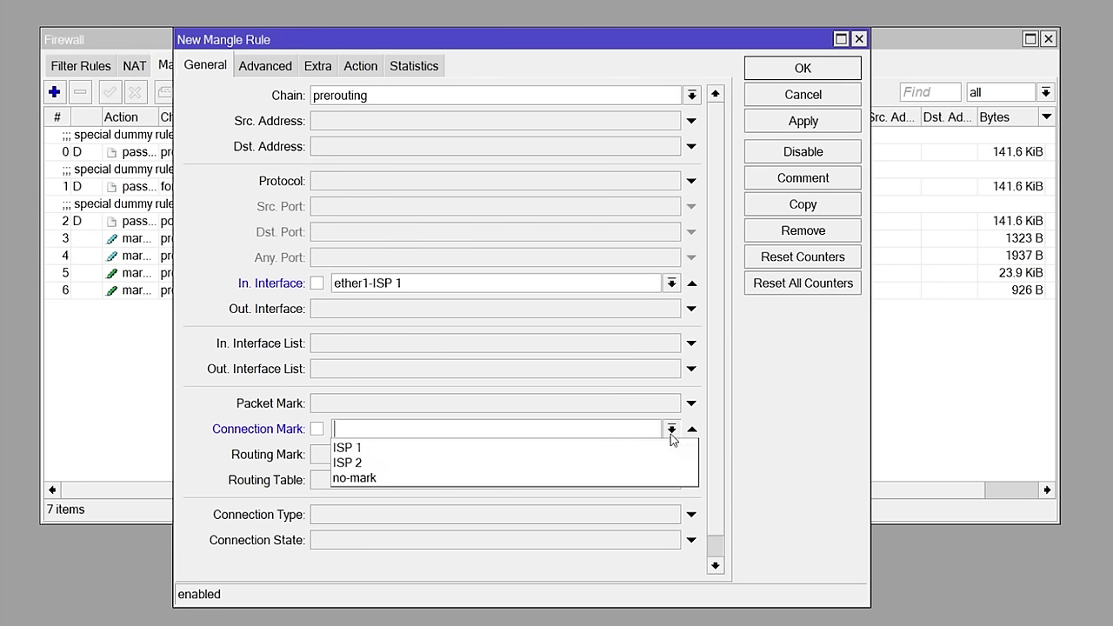
pyautogui.click(600, 479)
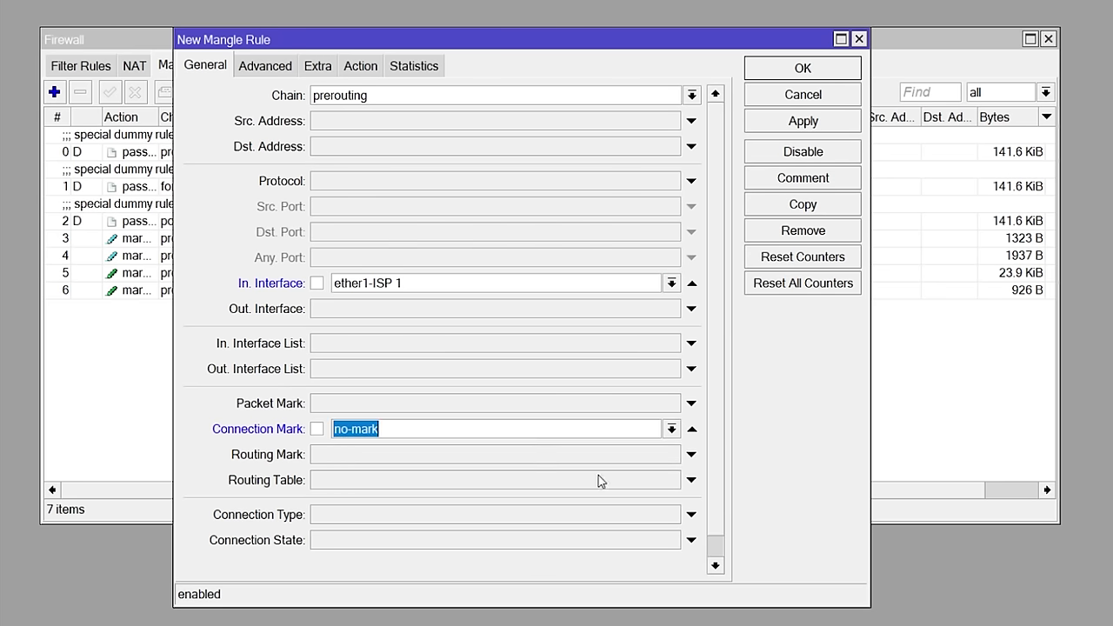
# Step: Set the ether1-ISP 1 rule's action to mark connection with the new connection mark ISP 1, and save the rule
pyautogui.click(360, 66)
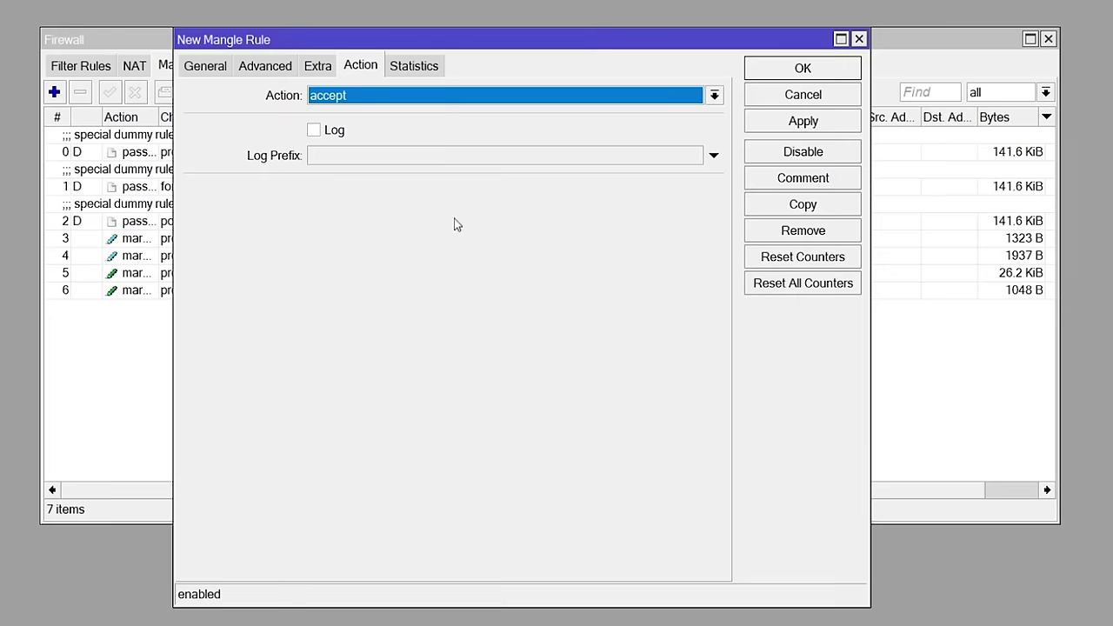
pyautogui.click(472, 96)
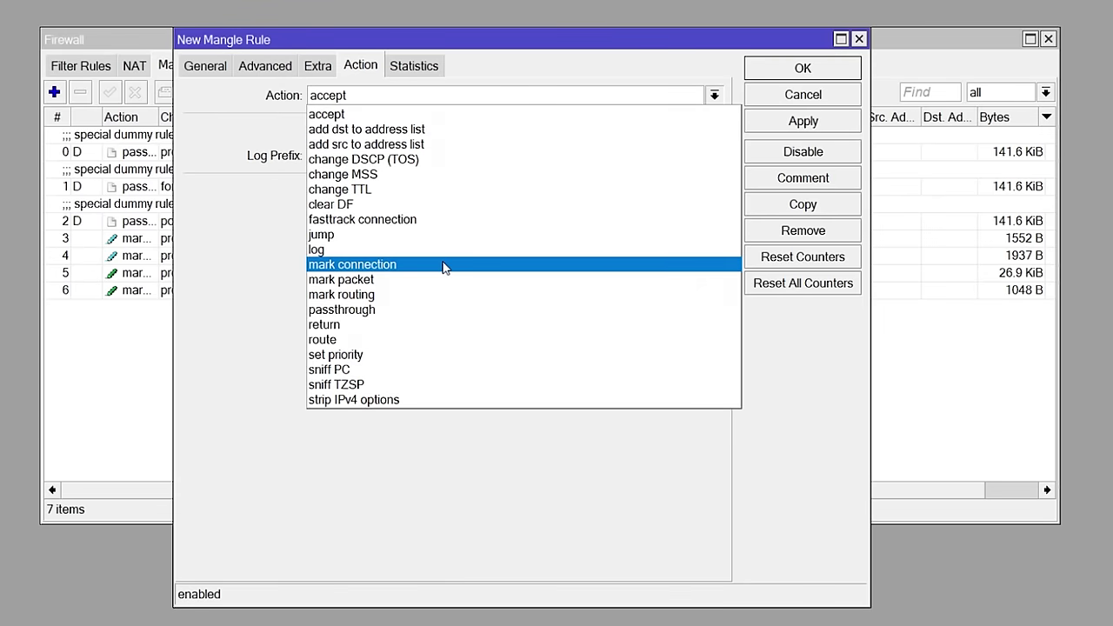
pyautogui.click(441, 265)
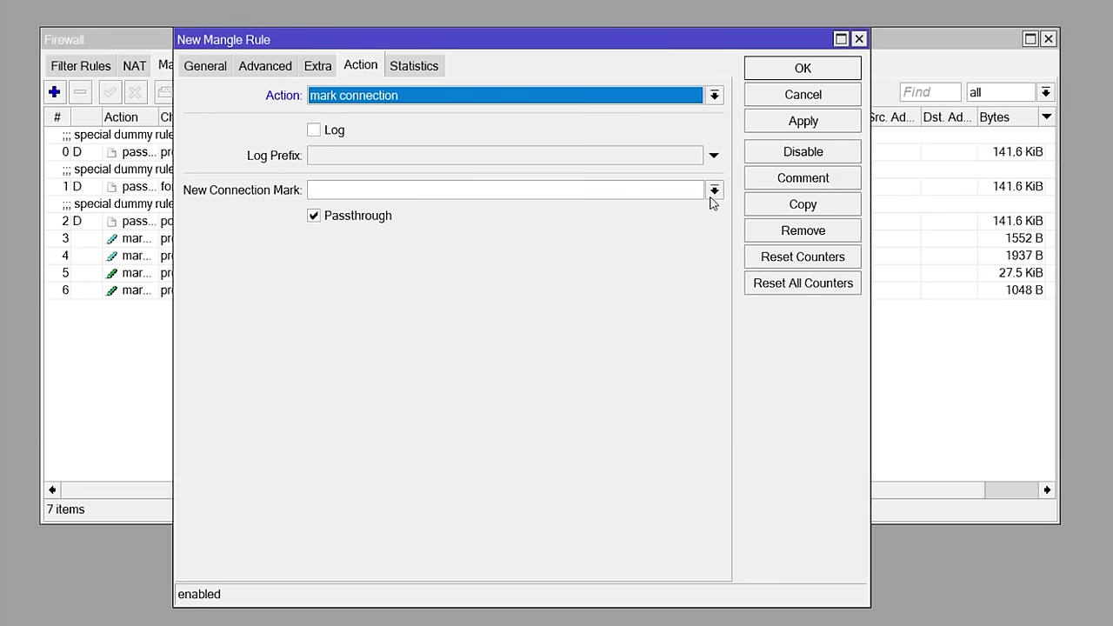
pyautogui.click(713, 189)
pyautogui.click(628, 214)
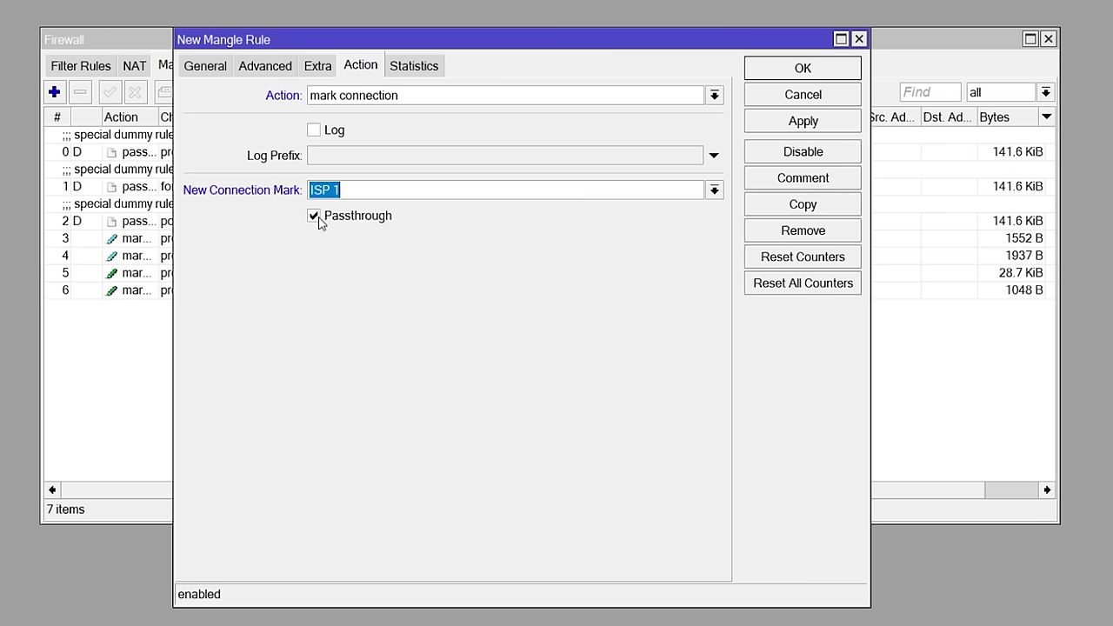
pyautogui.click(216, 70)
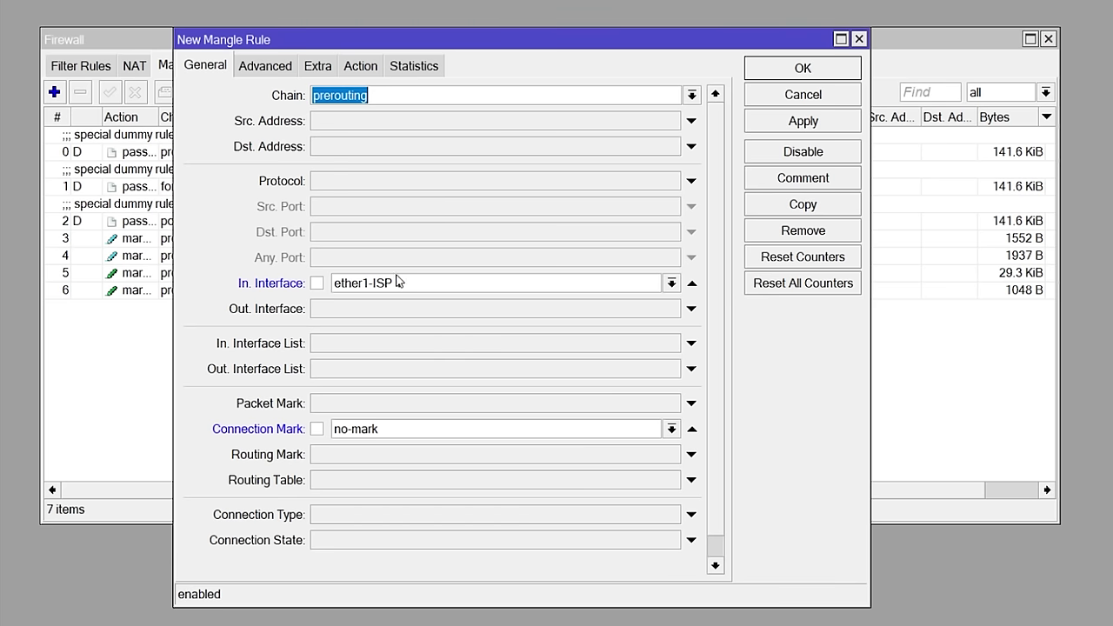
pyautogui.click(363, 67)
pyautogui.click(714, 190)
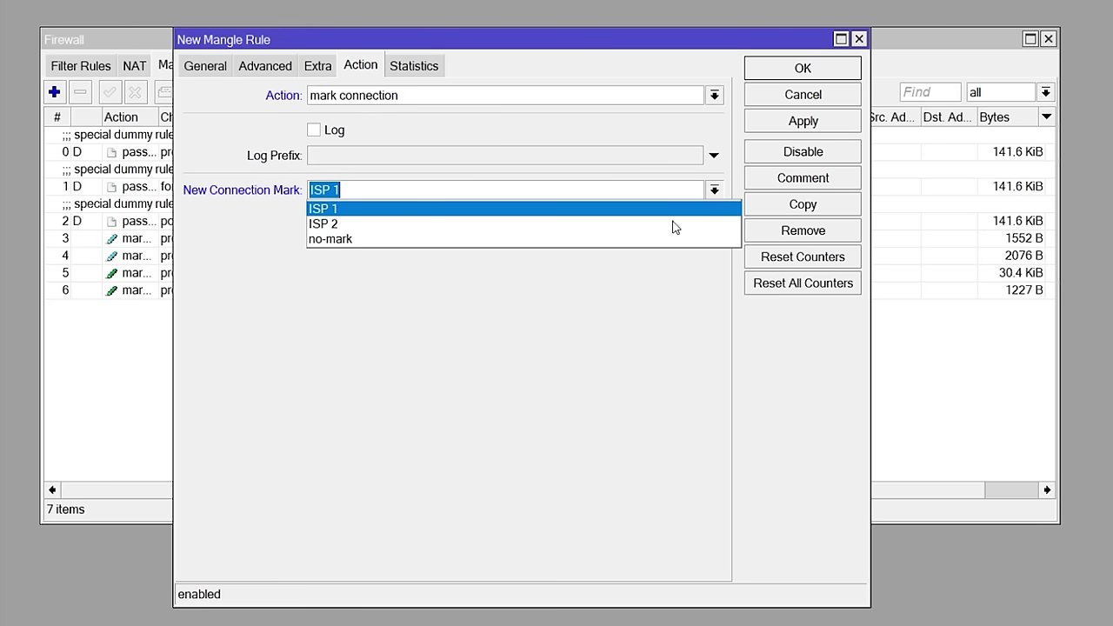
pyautogui.click(597, 214)
pyautogui.click(830, 127)
pyautogui.click(815, 71)
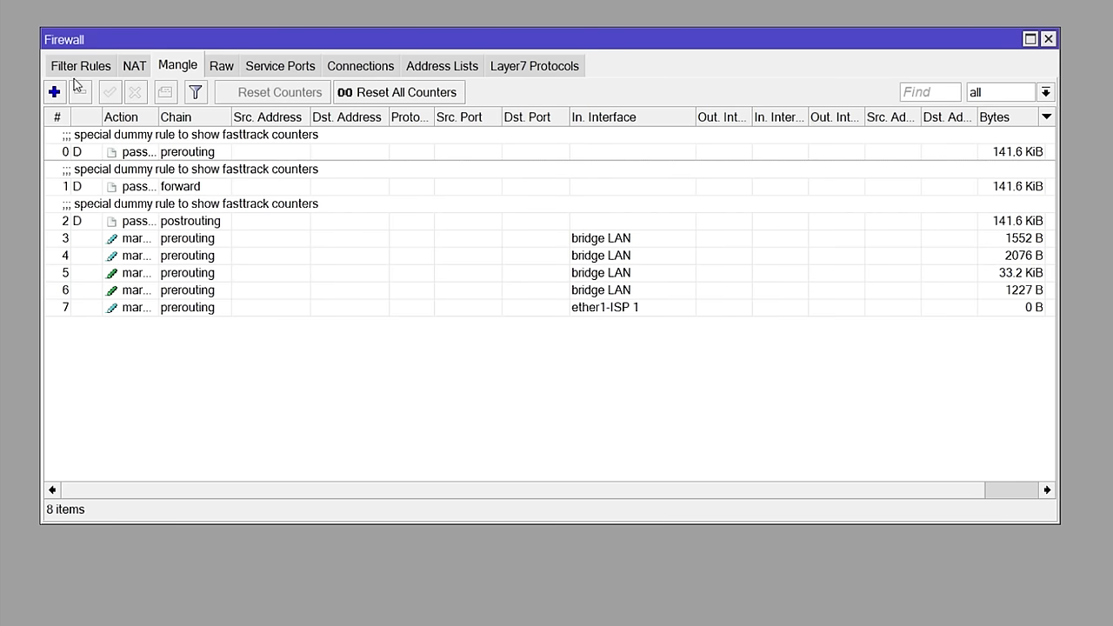
# Step: Start a prerouting mangle rule with in-interface ether2-ISP 2 and connection mark no-mark
pyautogui.click(54, 92)
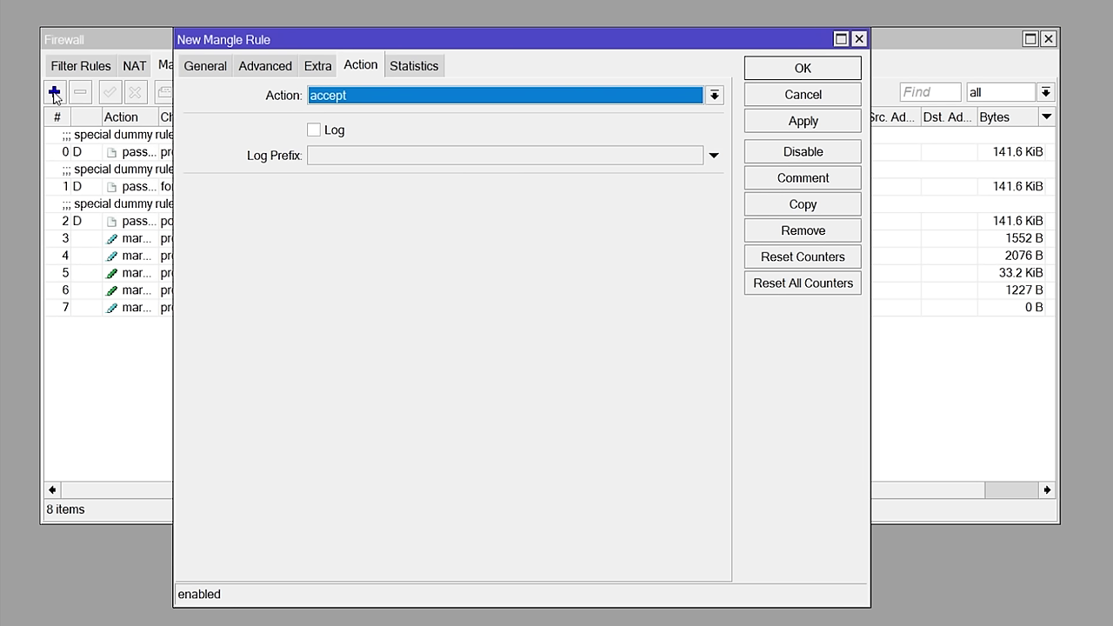
pyautogui.click(210, 73)
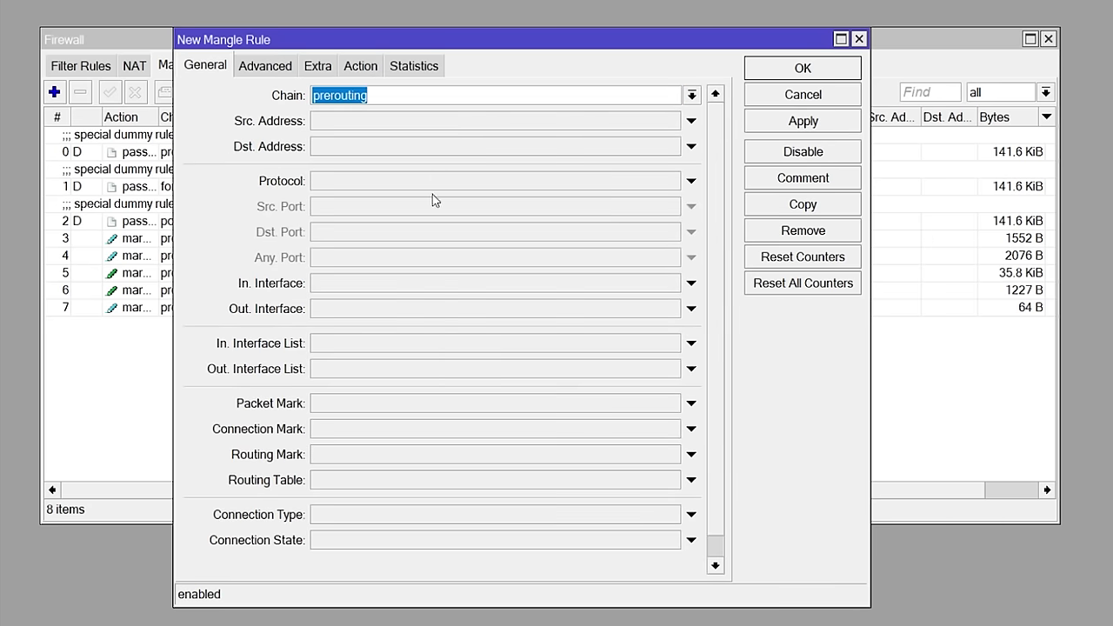
pyautogui.click(402, 283)
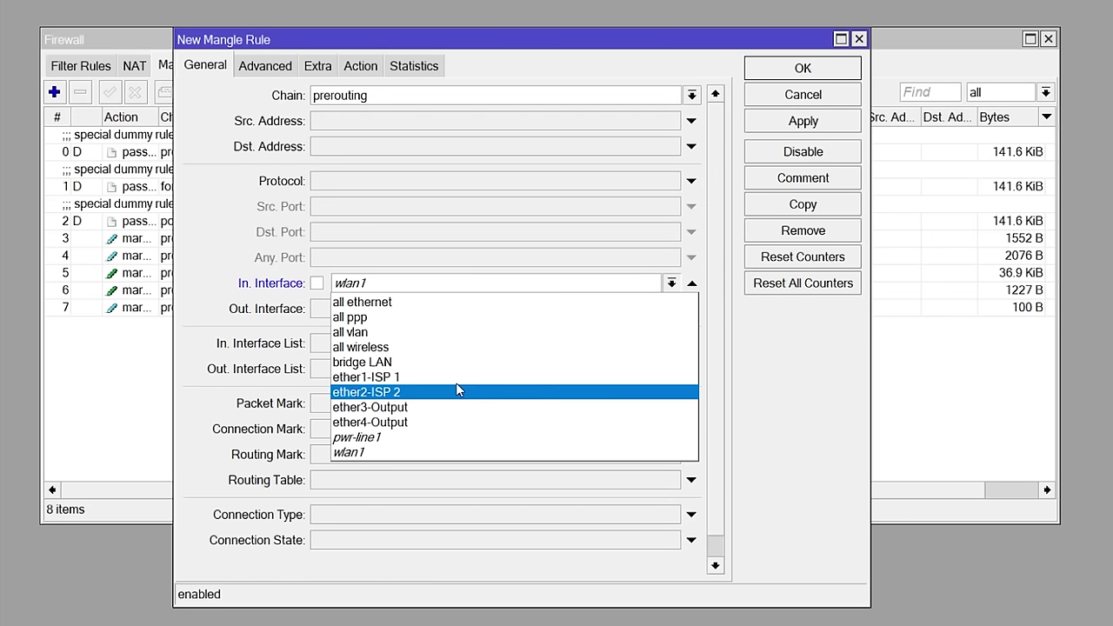
pyautogui.click(458, 392)
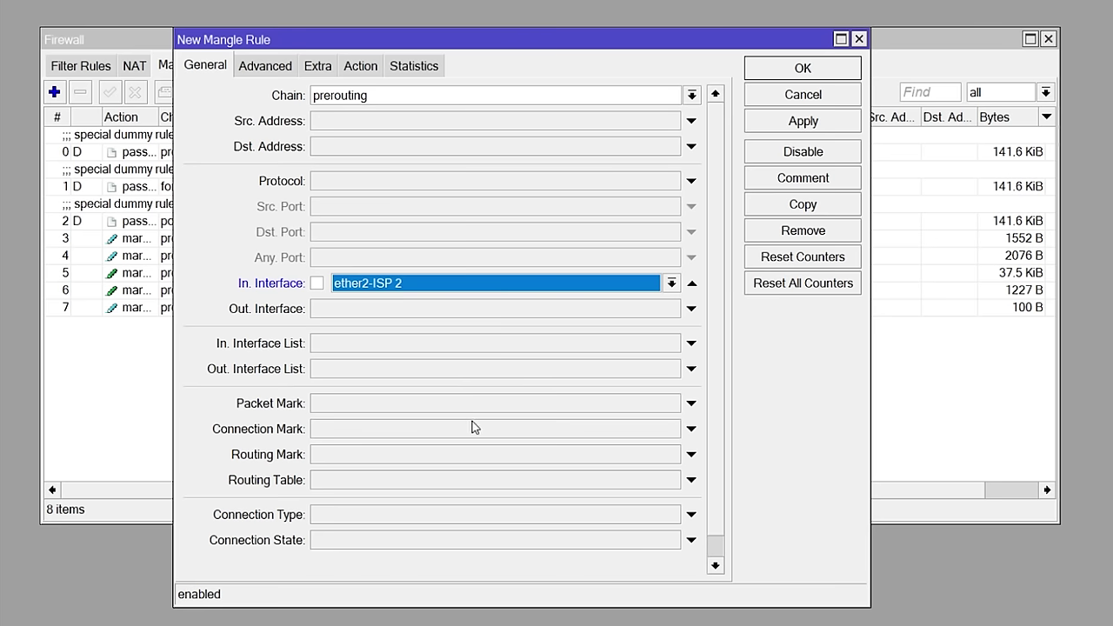
pyautogui.click(518, 432)
pyautogui.click(675, 429)
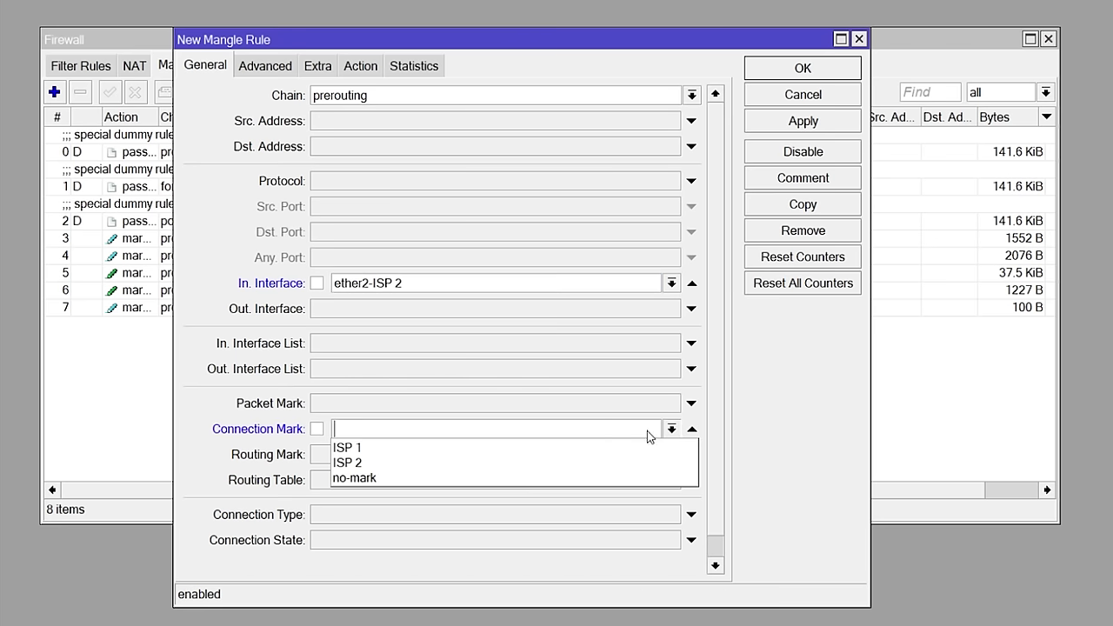
pyautogui.click(542, 477)
# Step: Set the ether2-ISP 2 rule's action to mark connection with the new connection mark ISP 2, and save the rule
pyautogui.click(352, 70)
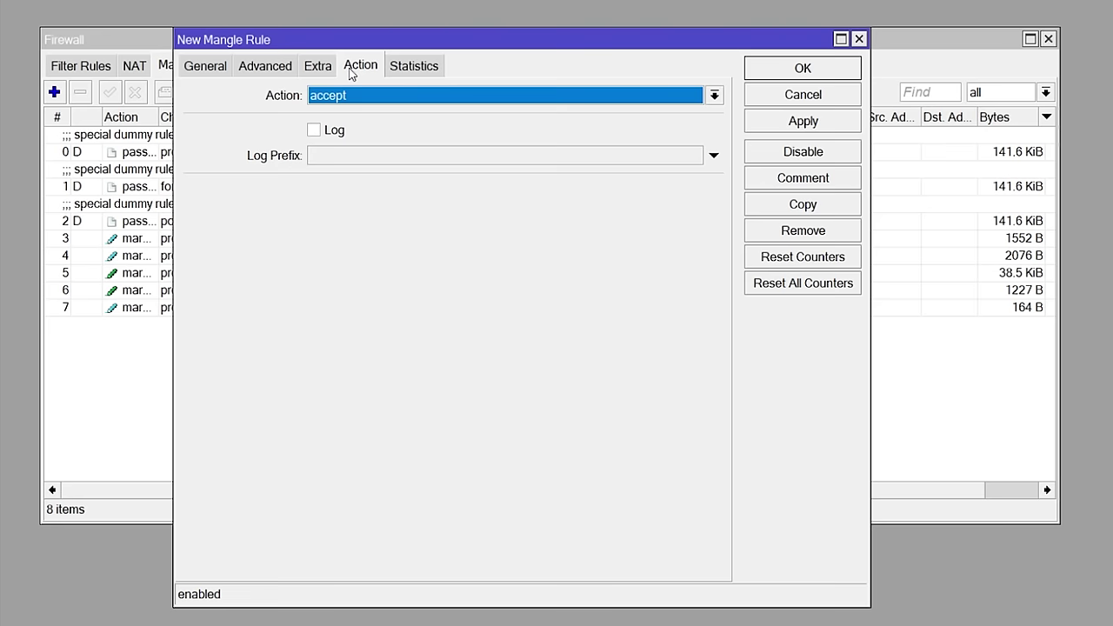
pyautogui.click(371, 99)
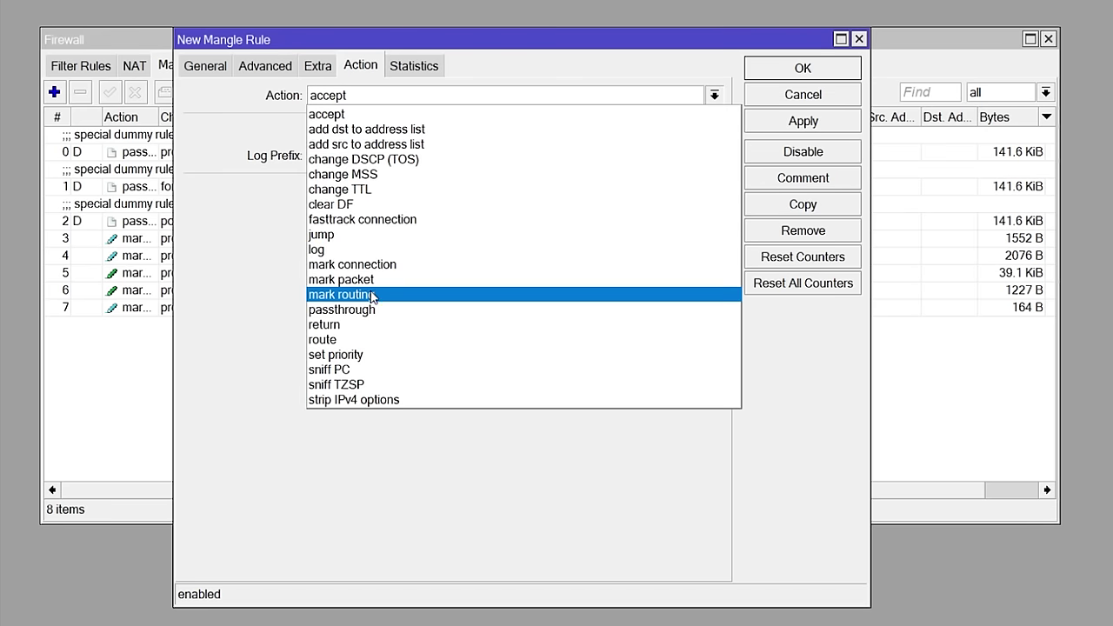
pyautogui.press('Down')
pyautogui.press('Escape')
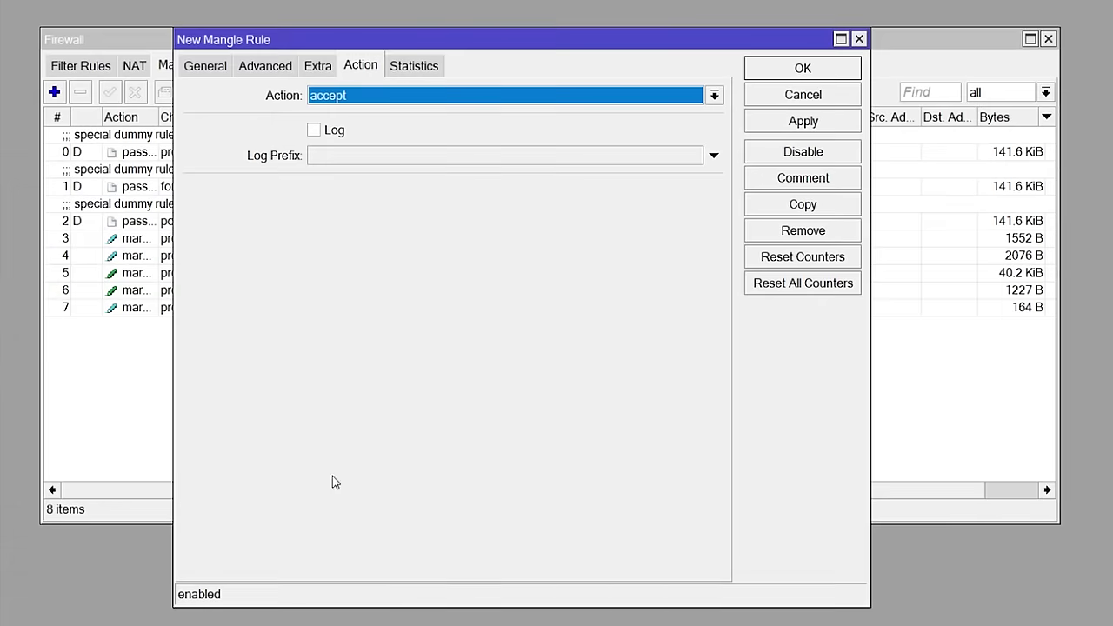
pyautogui.click(456, 93)
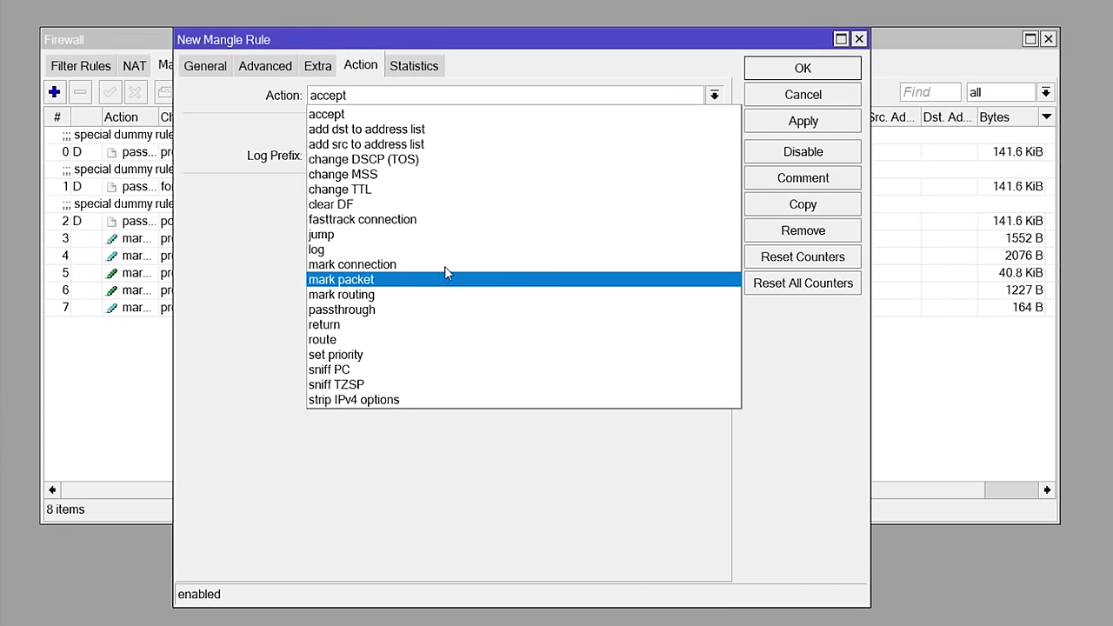
pyautogui.click(449, 264)
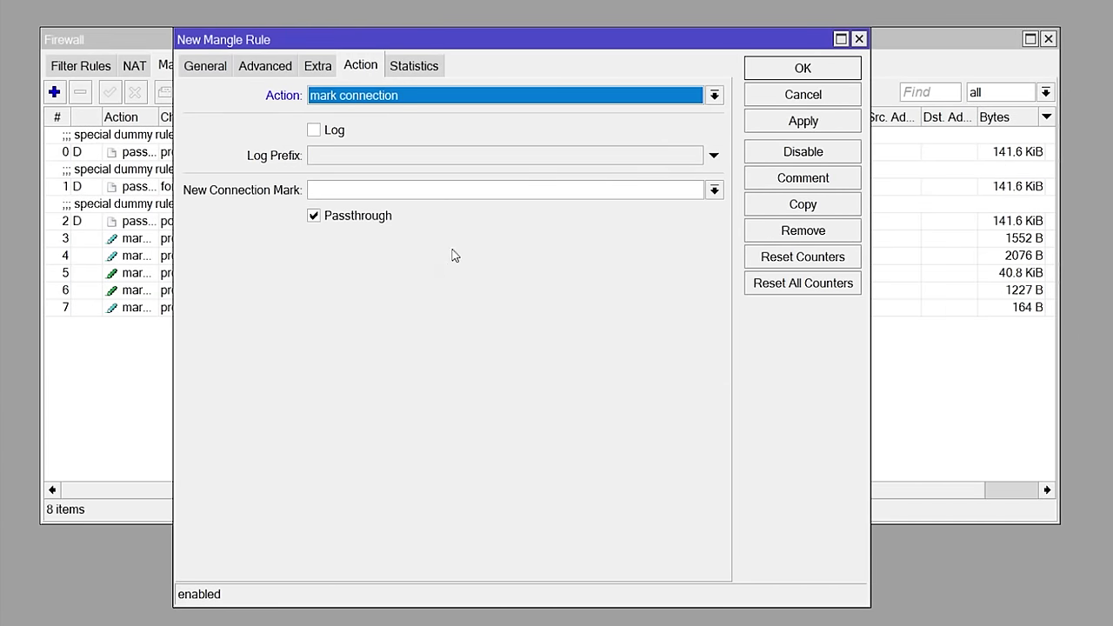
pyautogui.click(713, 190)
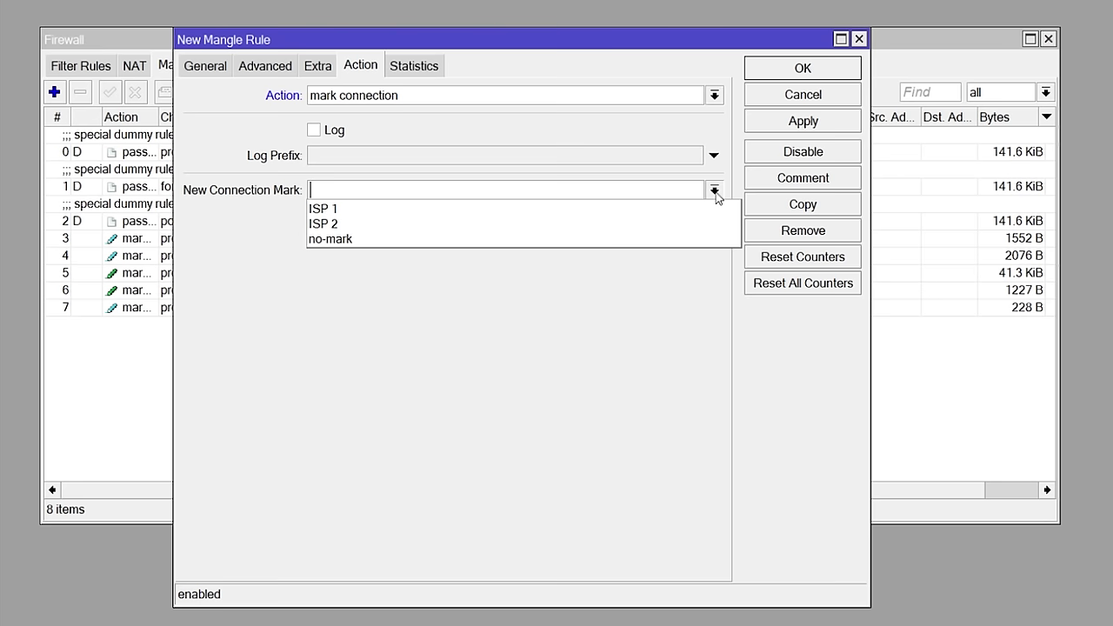
pyautogui.click(633, 222)
pyautogui.click(798, 126)
pyautogui.click(794, 73)
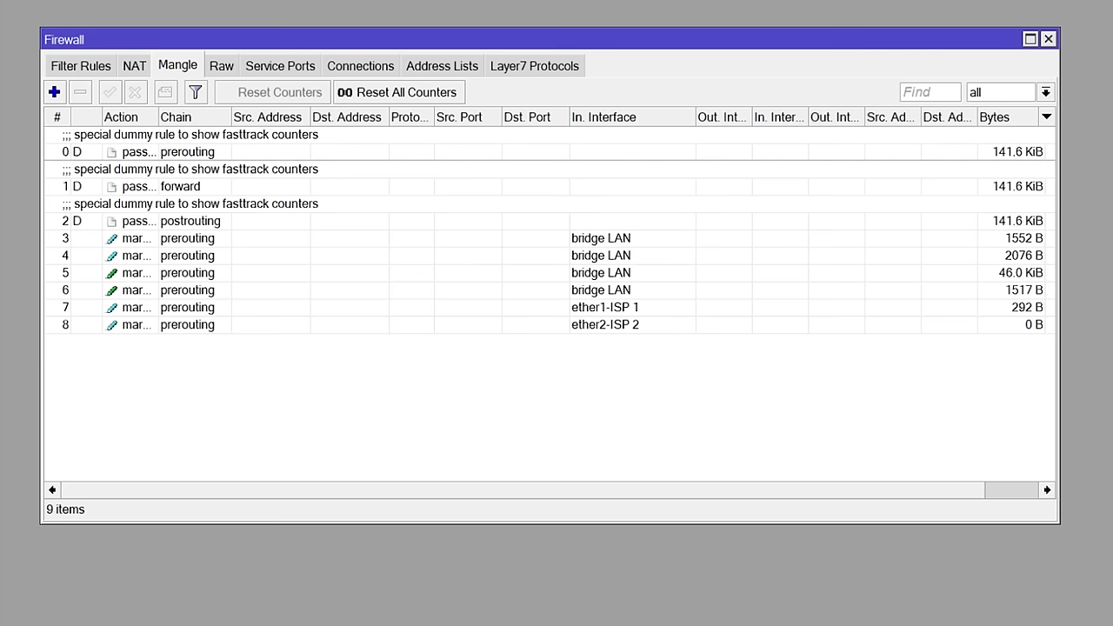
# Step: Start a new mangle rule with the output chain and connection mark ISP 1, leaving the in-interface unset
pyautogui.click(178, 591)
pyautogui.click(54, 92)
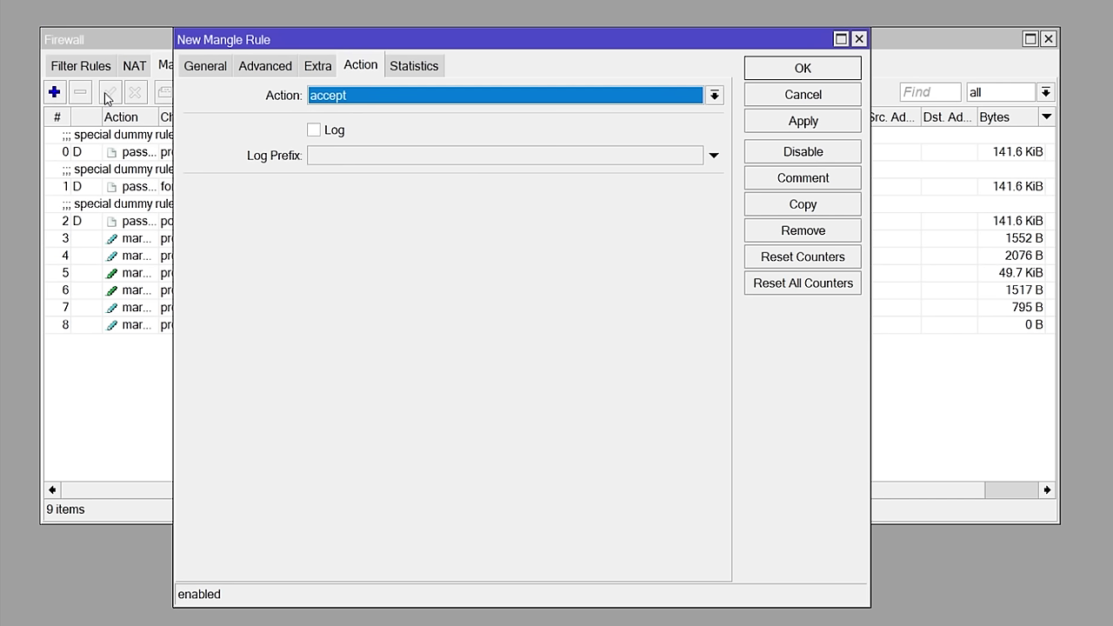
pyautogui.click(200, 67)
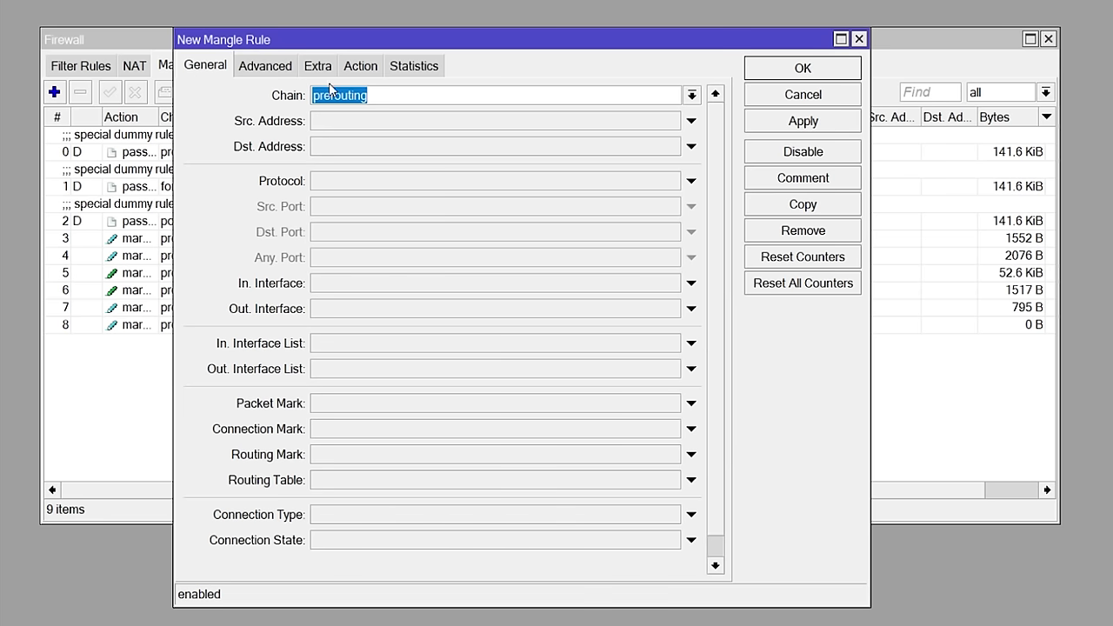
pyautogui.click(691, 97)
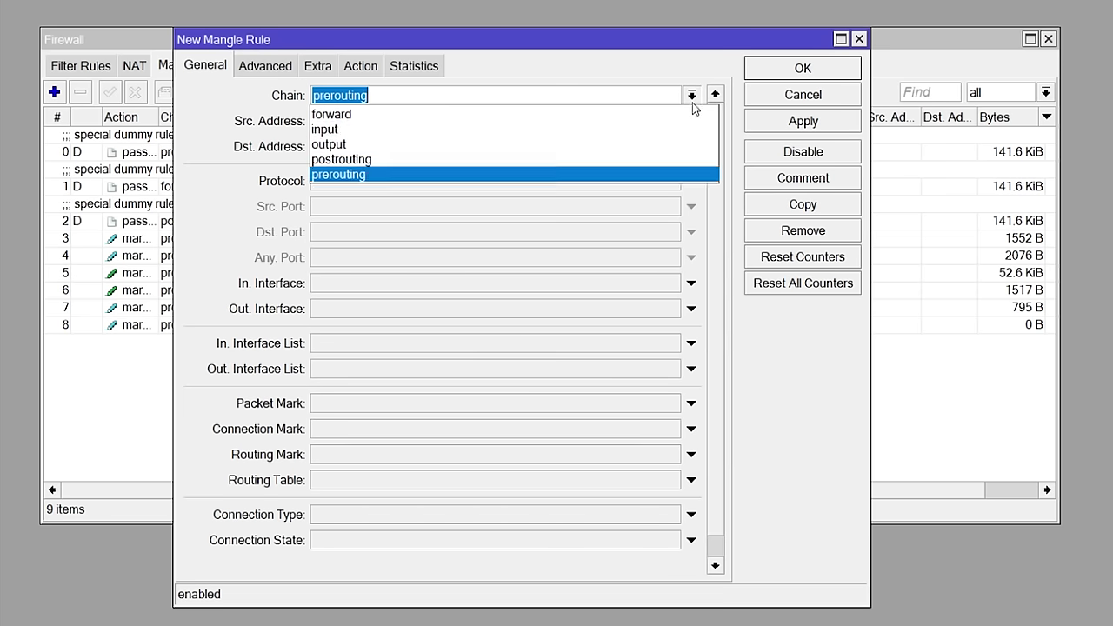
pyautogui.click(546, 146)
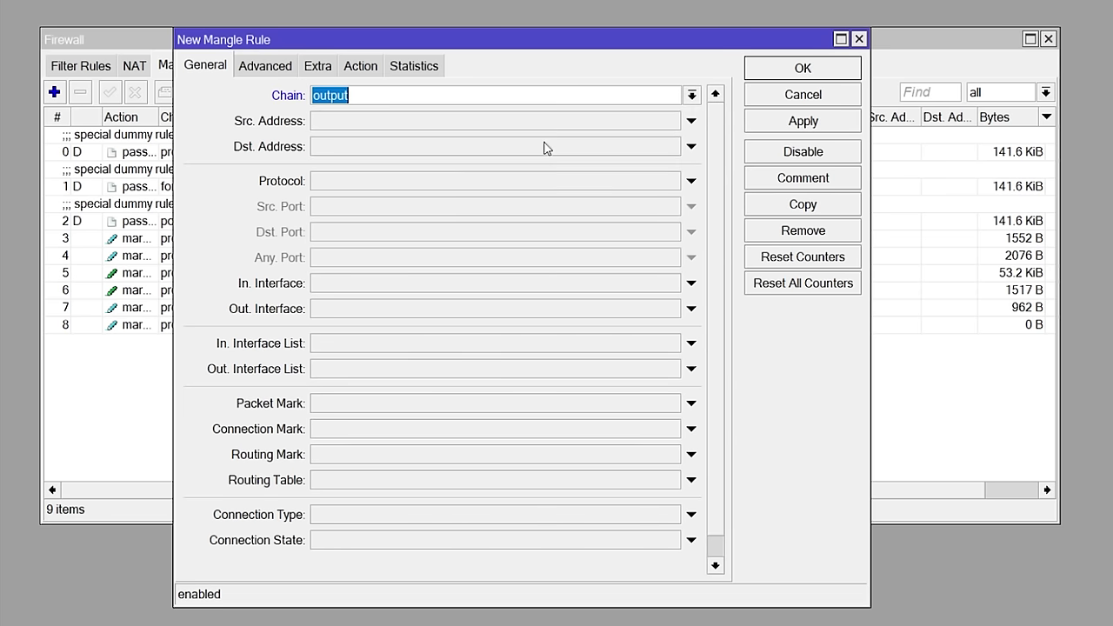
pyautogui.click(410, 285)
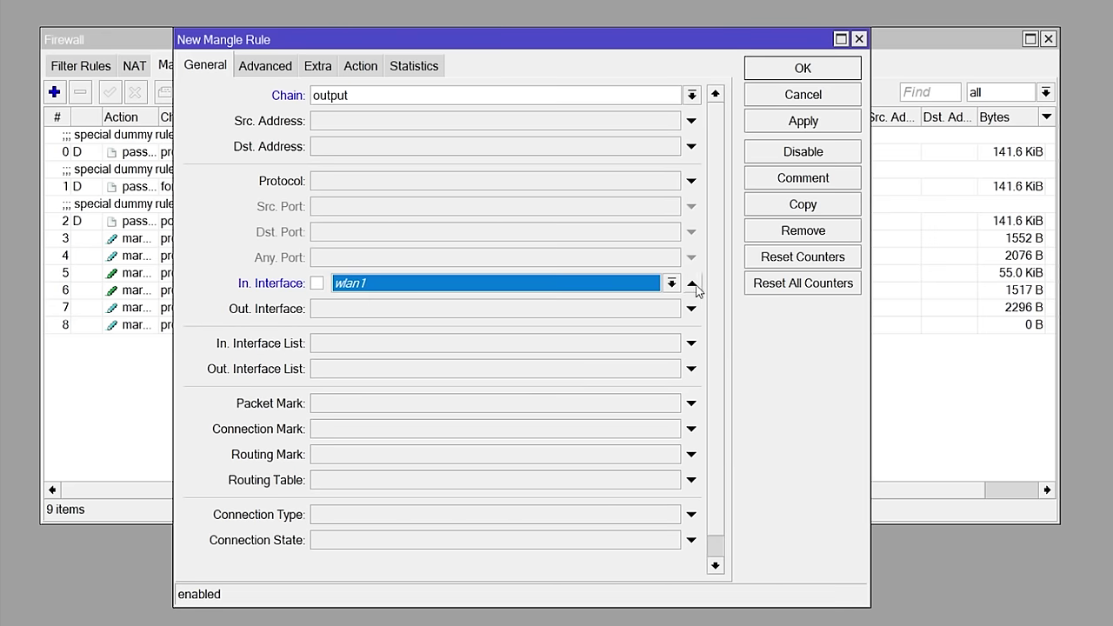
pyautogui.click(692, 284)
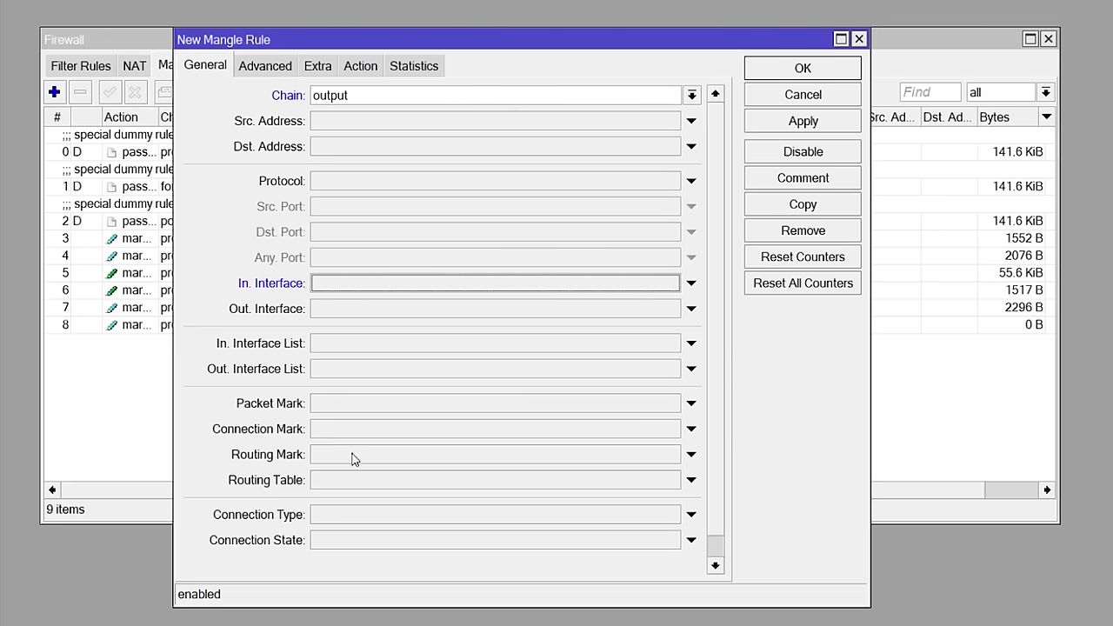
pyautogui.click(692, 428)
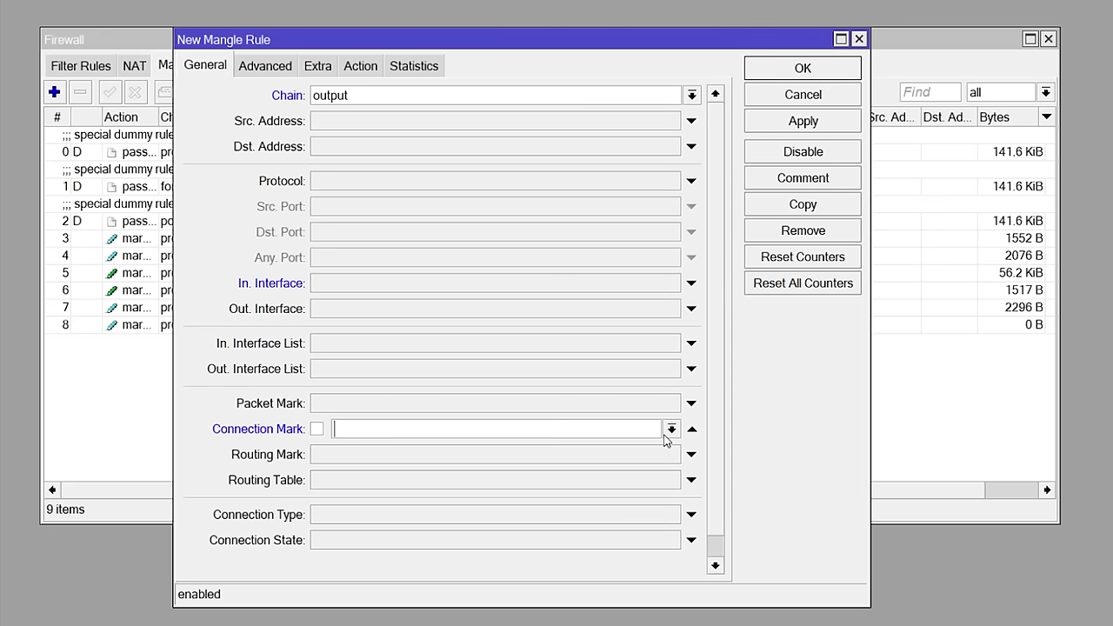
pyautogui.click(666, 432)
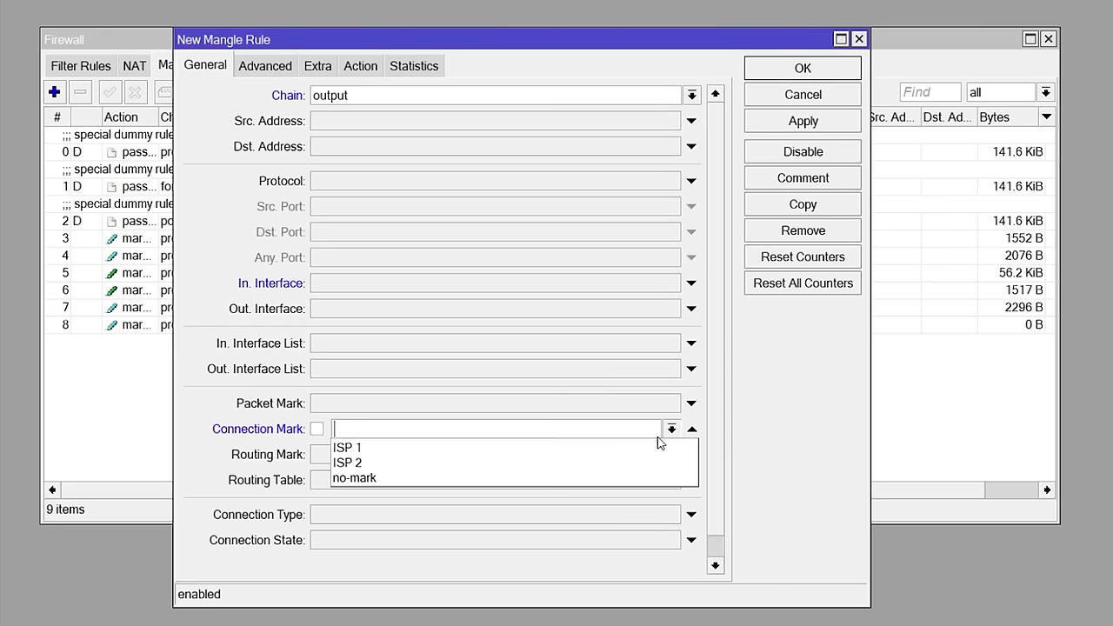
pyautogui.click(349, 449)
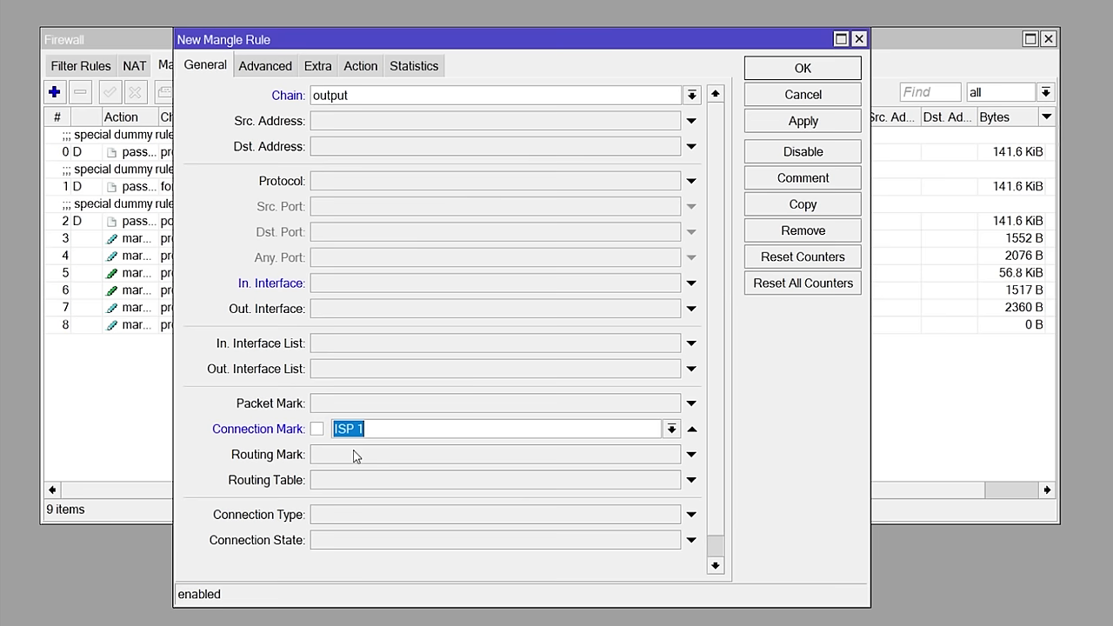
# Step: Set the output rule's action to mark routing with the new routing mark KE ISP 1, and save the rule
pyautogui.click(361, 67)
pyautogui.click(376, 93)
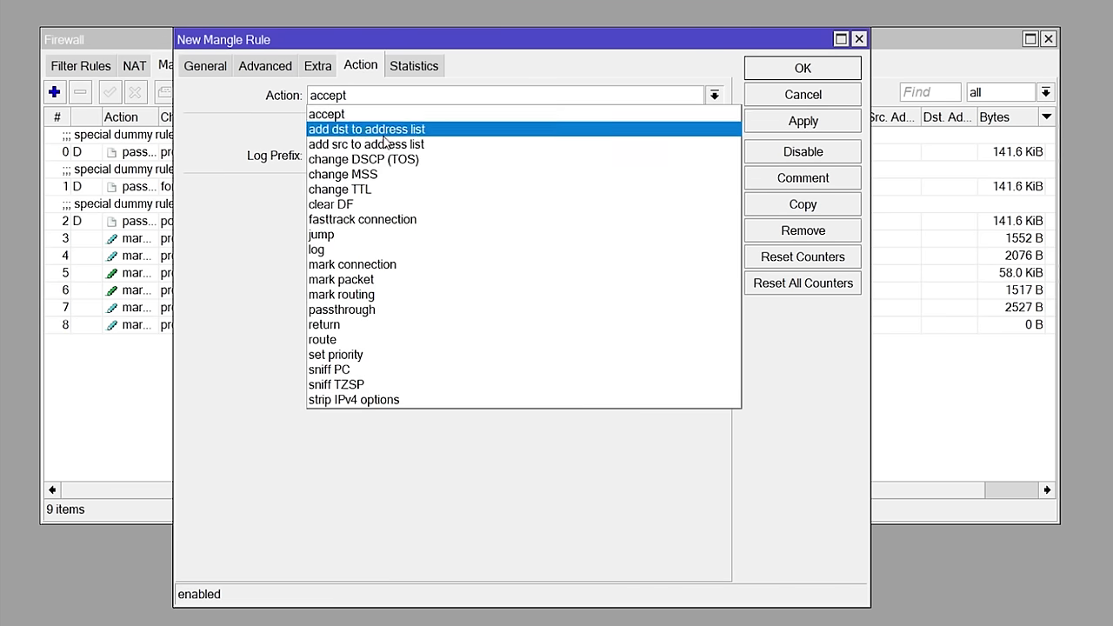
pyautogui.click(397, 295)
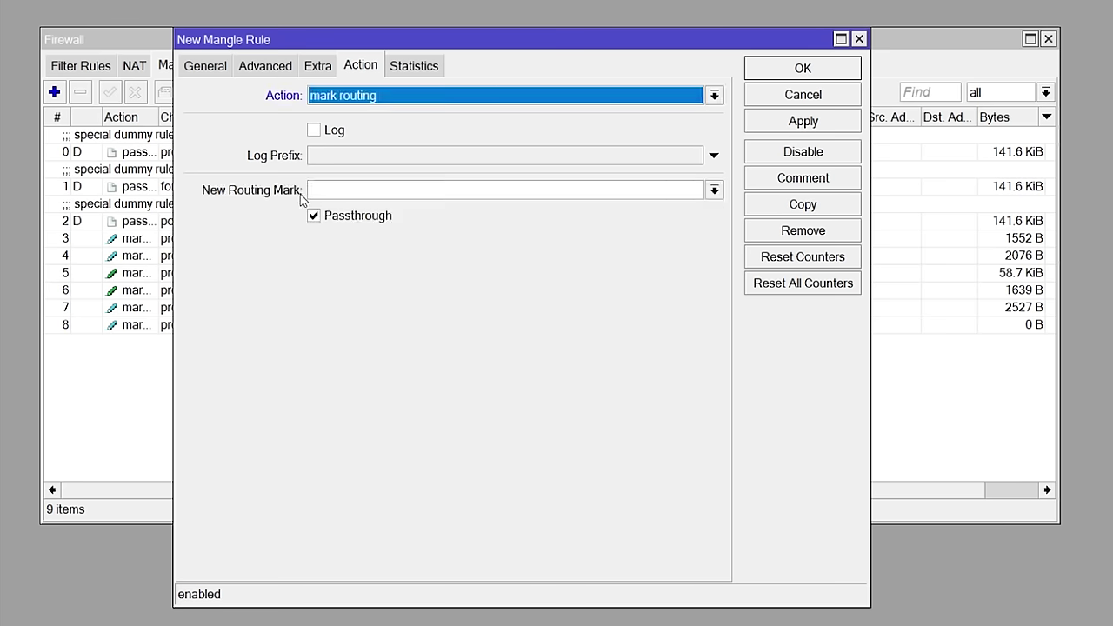
pyautogui.click(715, 194)
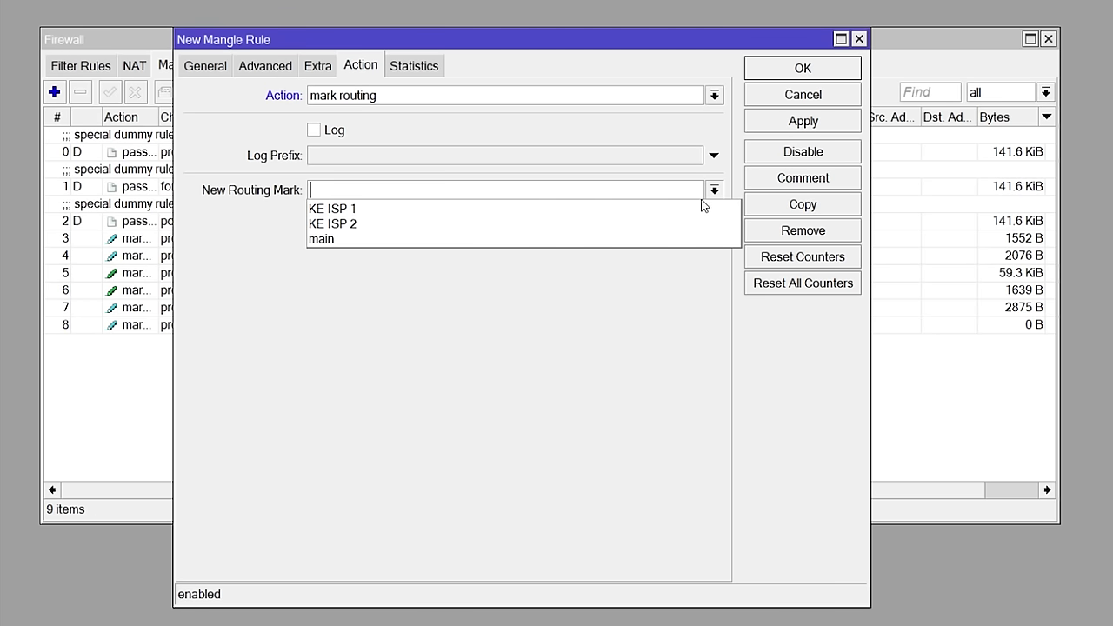
pyautogui.click(576, 213)
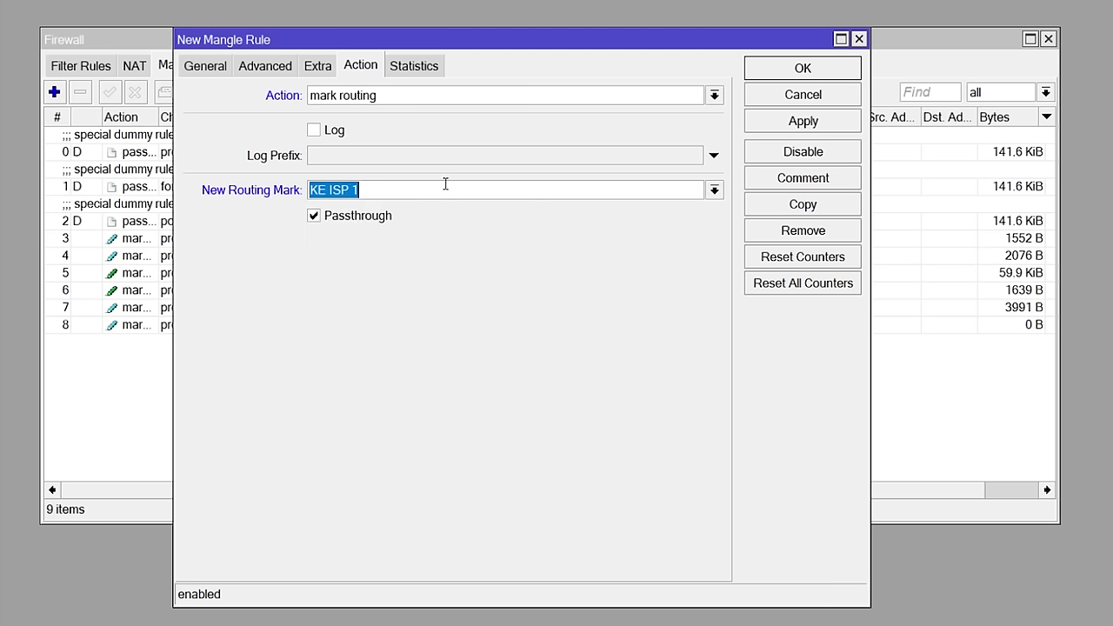
pyautogui.click(211, 68)
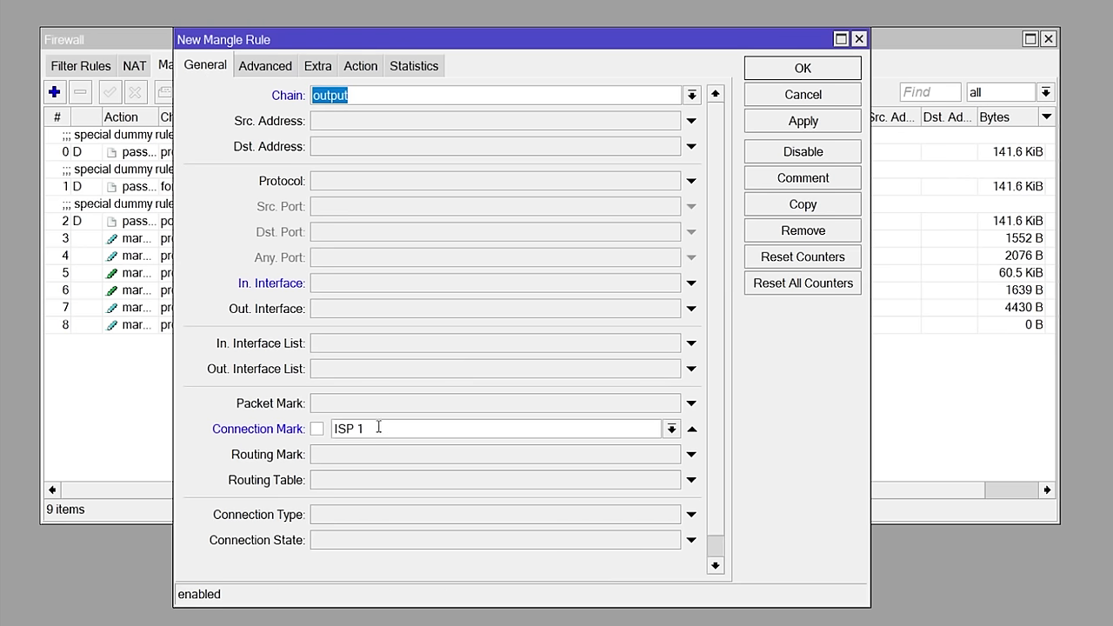
pyautogui.click(363, 68)
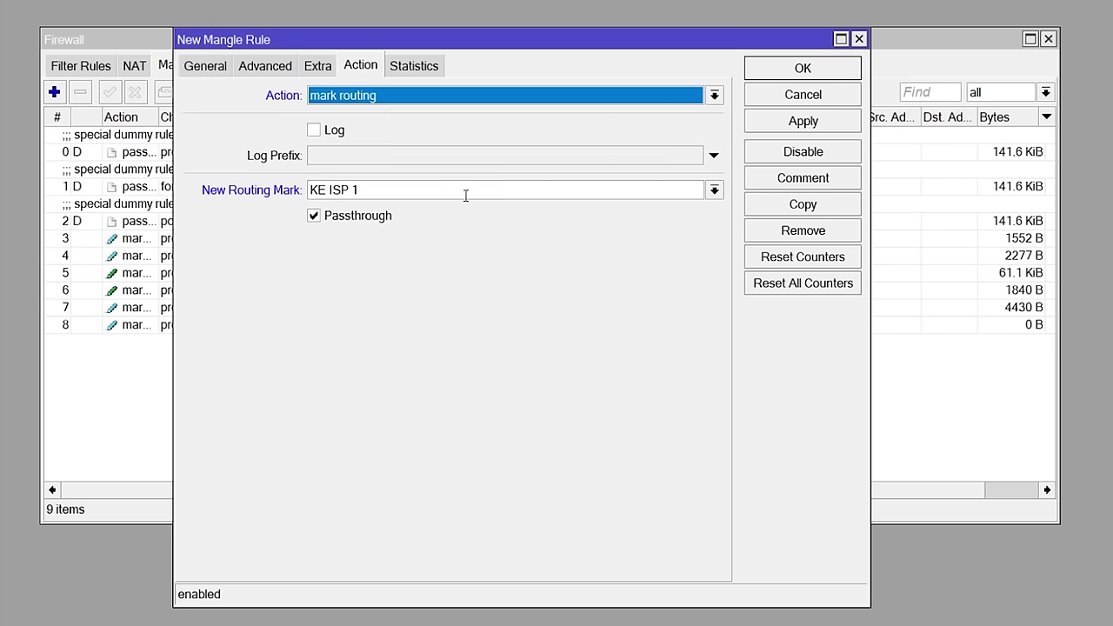
pyautogui.click(808, 122)
pyautogui.click(802, 69)
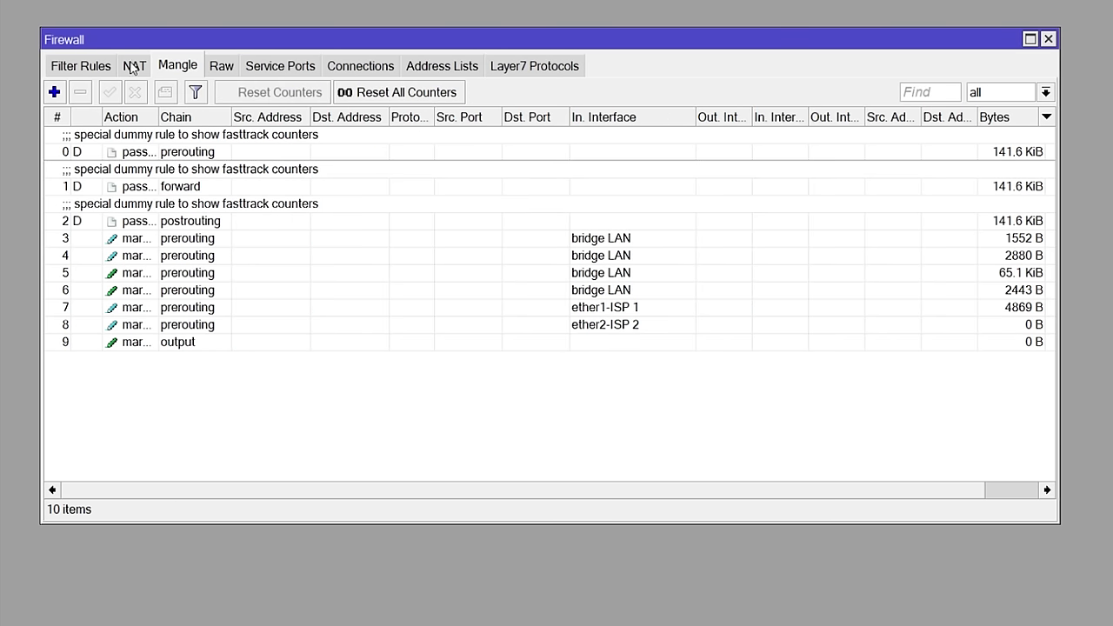
# Step: Start another mangle rule with the output chain and connection mark ISP 2
pyautogui.click(54, 92)
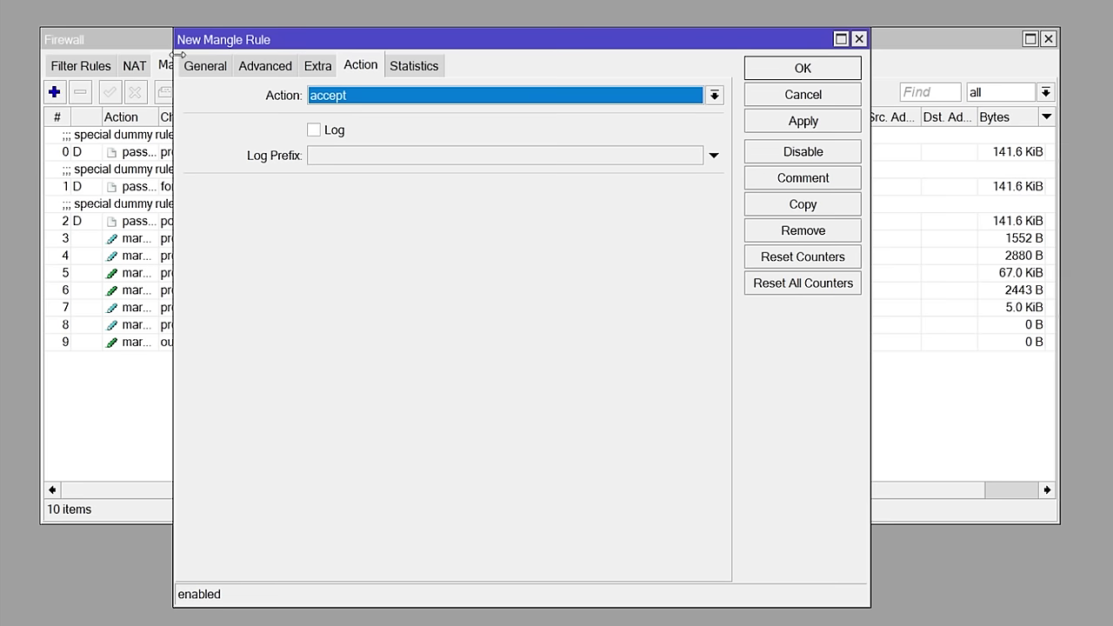
pyautogui.click(218, 73)
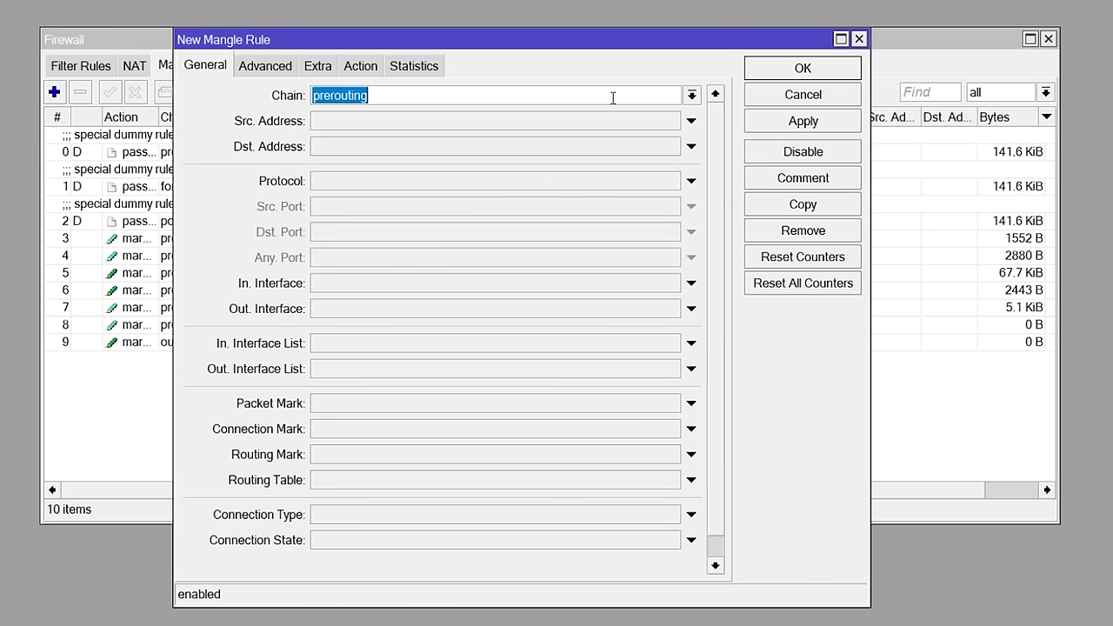
pyautogui.click(691, 95)
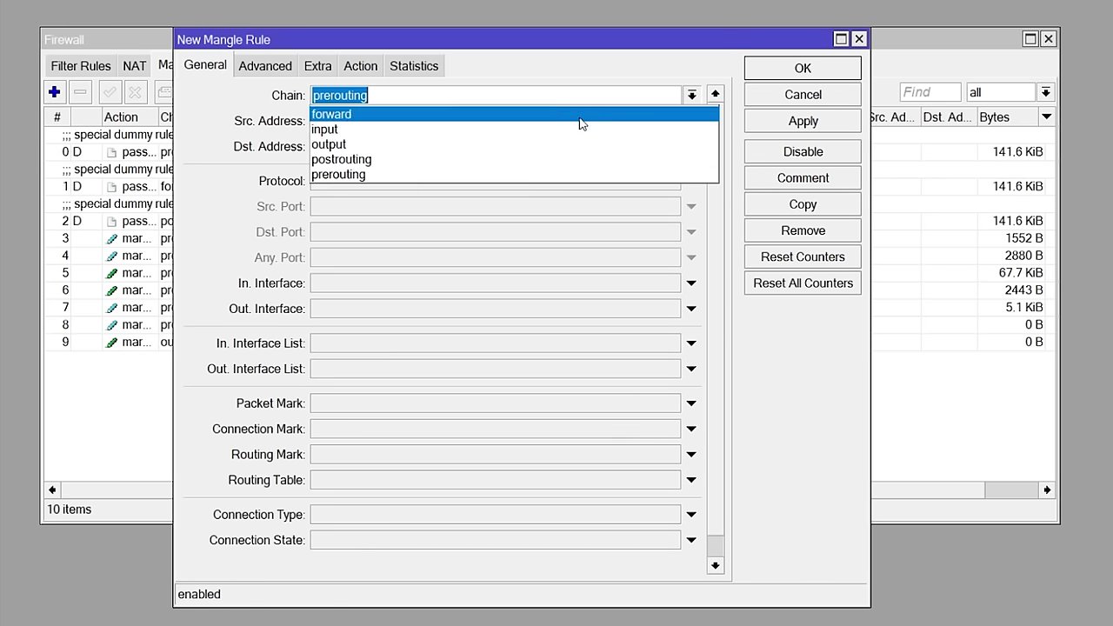
pyautogui.click(516, 144)
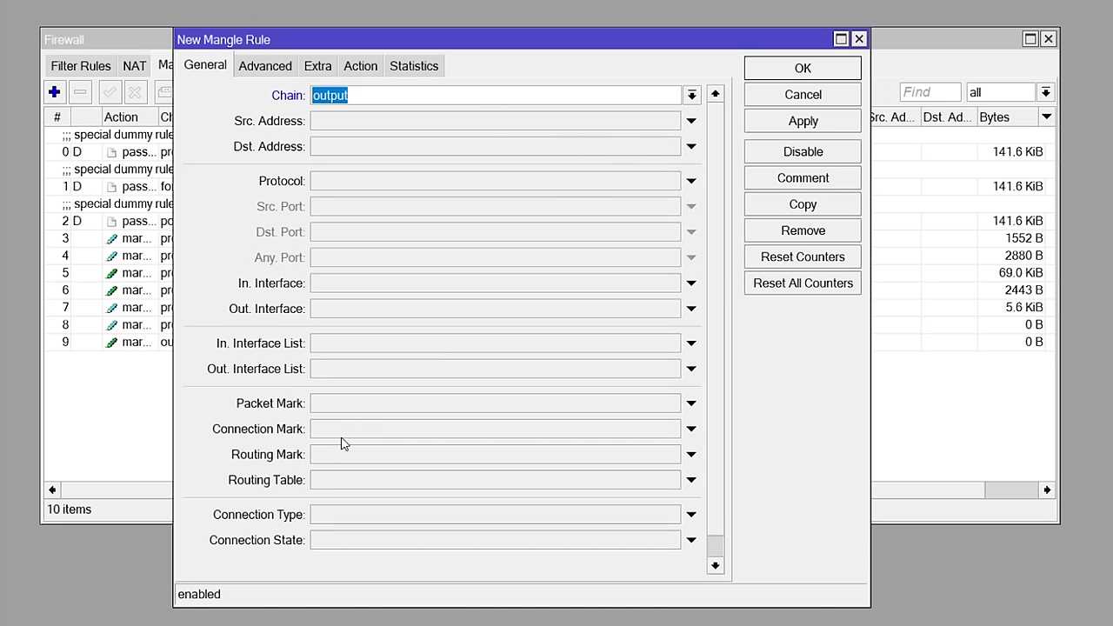
pyautogui.click(667, 435)
pyautogui.click(671, 429)
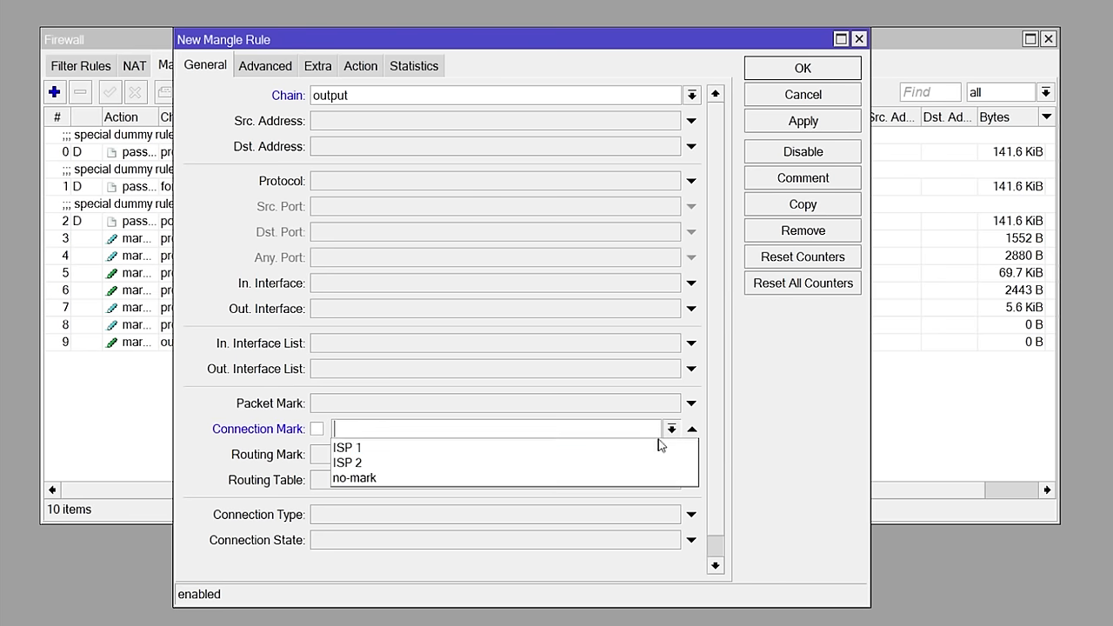
pyautogui.click(631, 462)
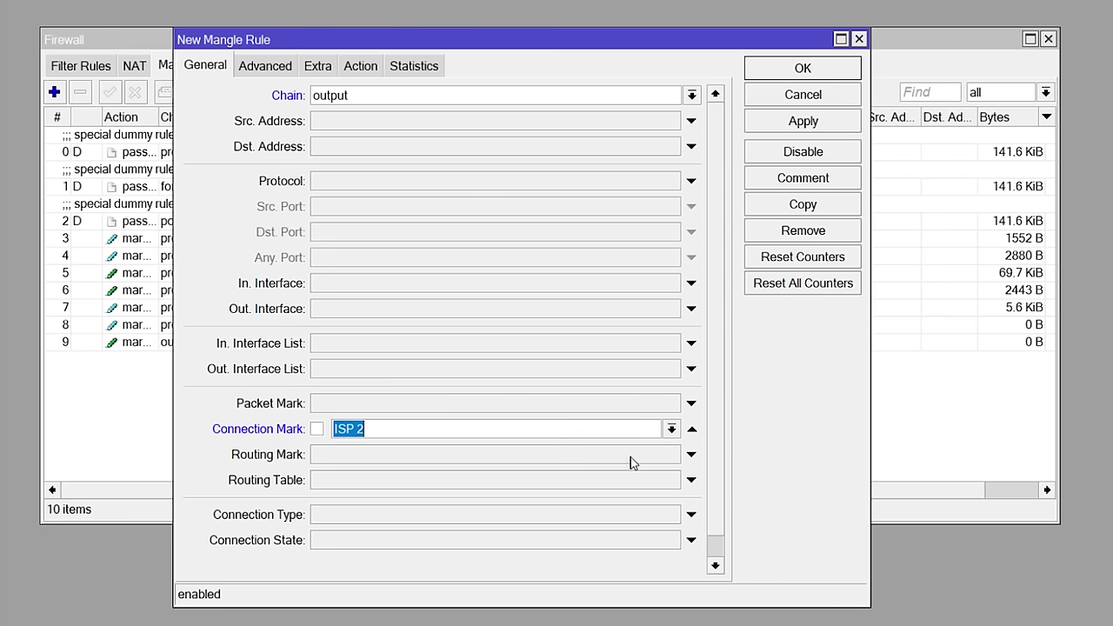
# Step: Set the second output rule's action to mark routing with the new routing mark KE ISP 2, and save the rule
pyautogui.click(359, 67)
pyautogui.click(386, 98)
pyautogui.click(372, 294)
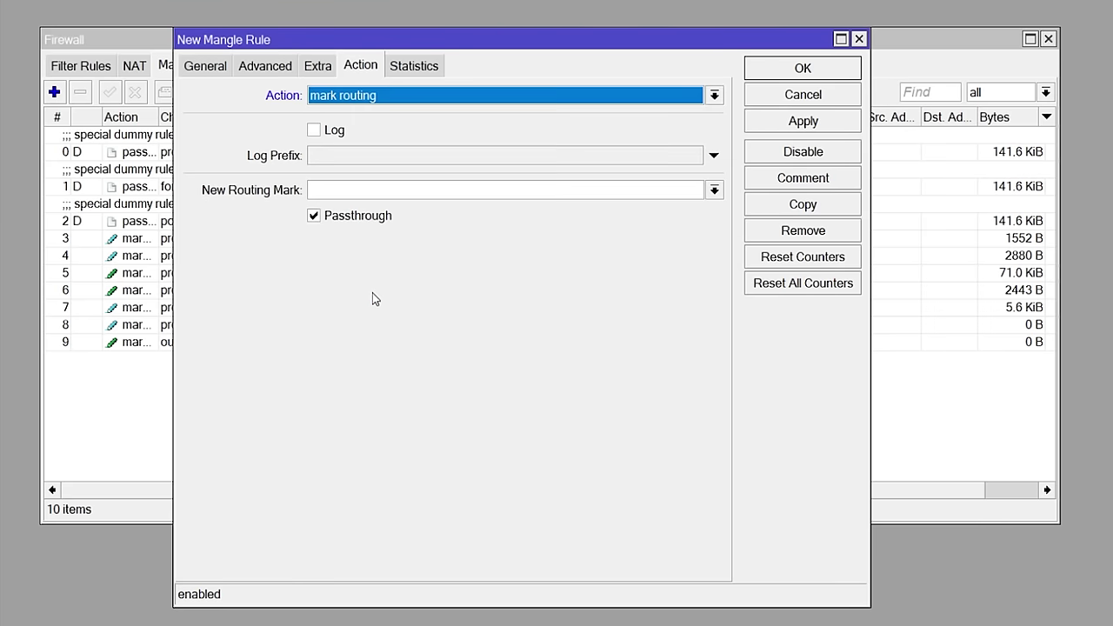
pyautogui.click(714, 191)
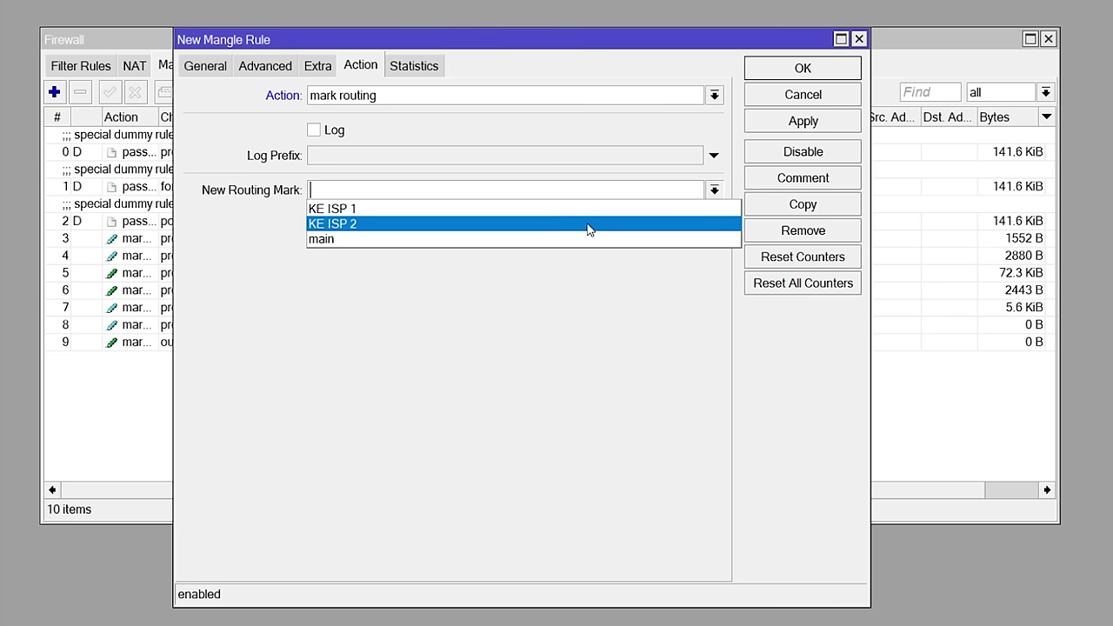
pyautogui.click(588, 225)
pyautogui.click(801, 127)
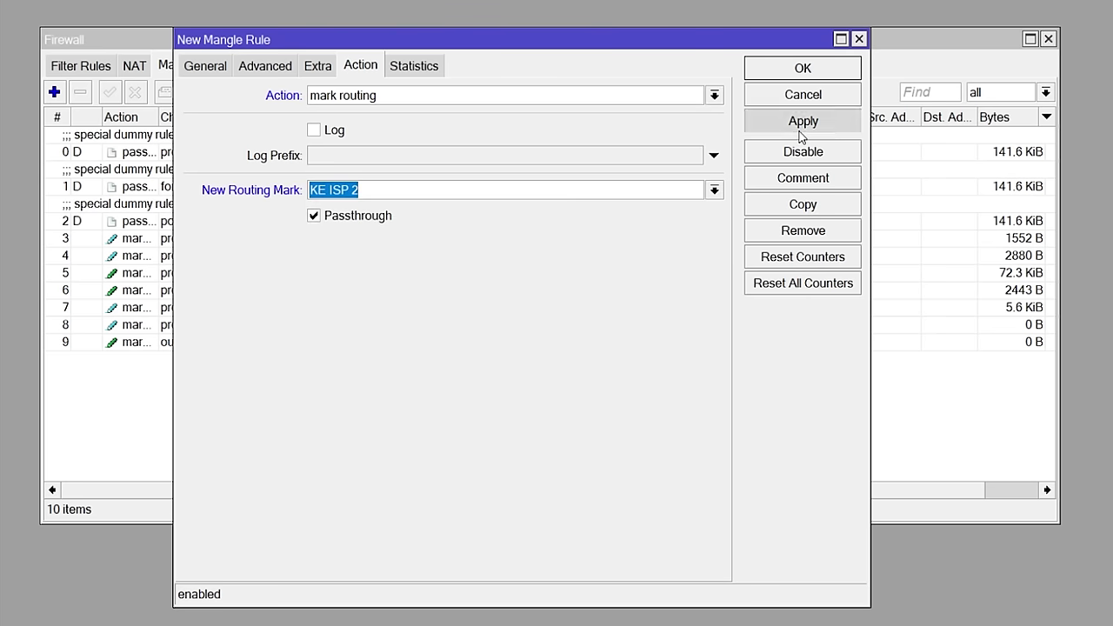
pyautogui.click(803, 72)
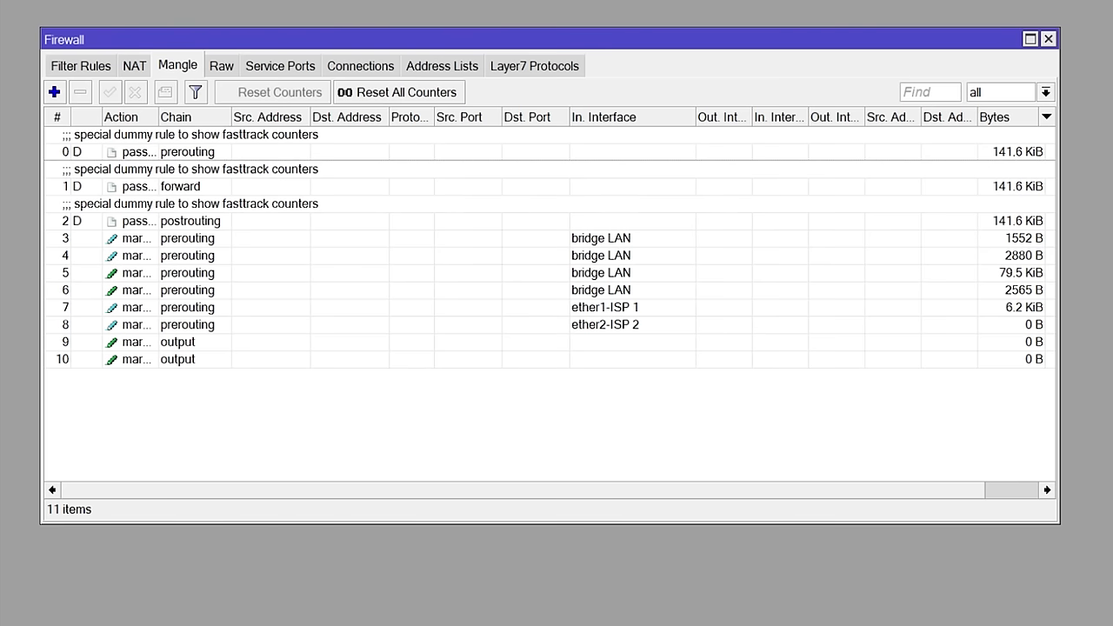
pyautogui.click(177, 584)
pyautogui.click(199, 245)
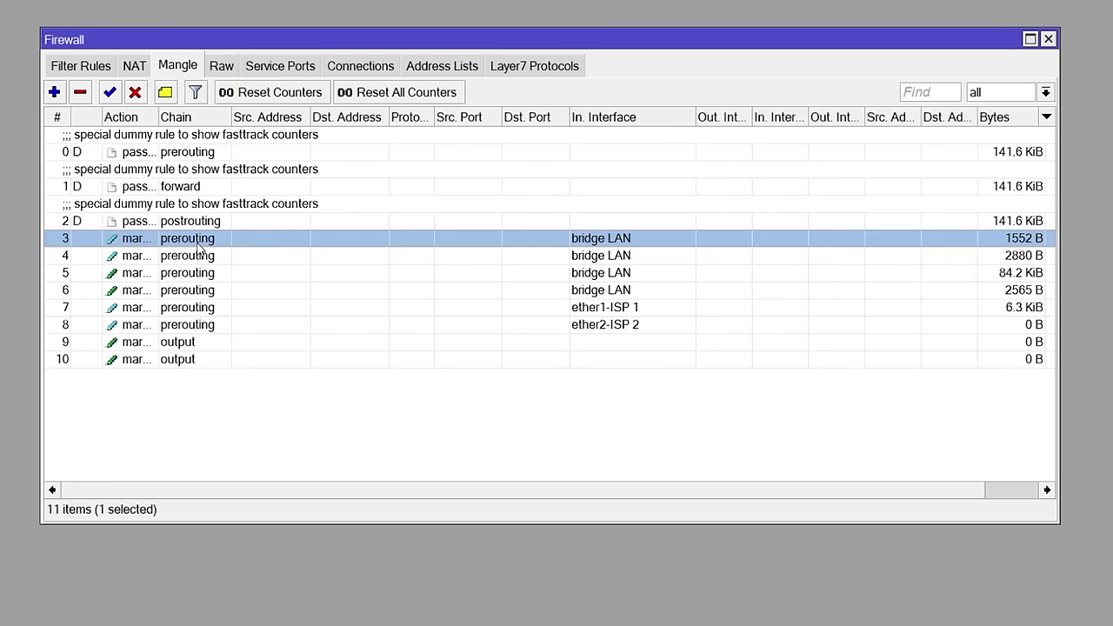
pyautogui.click(732, 347)
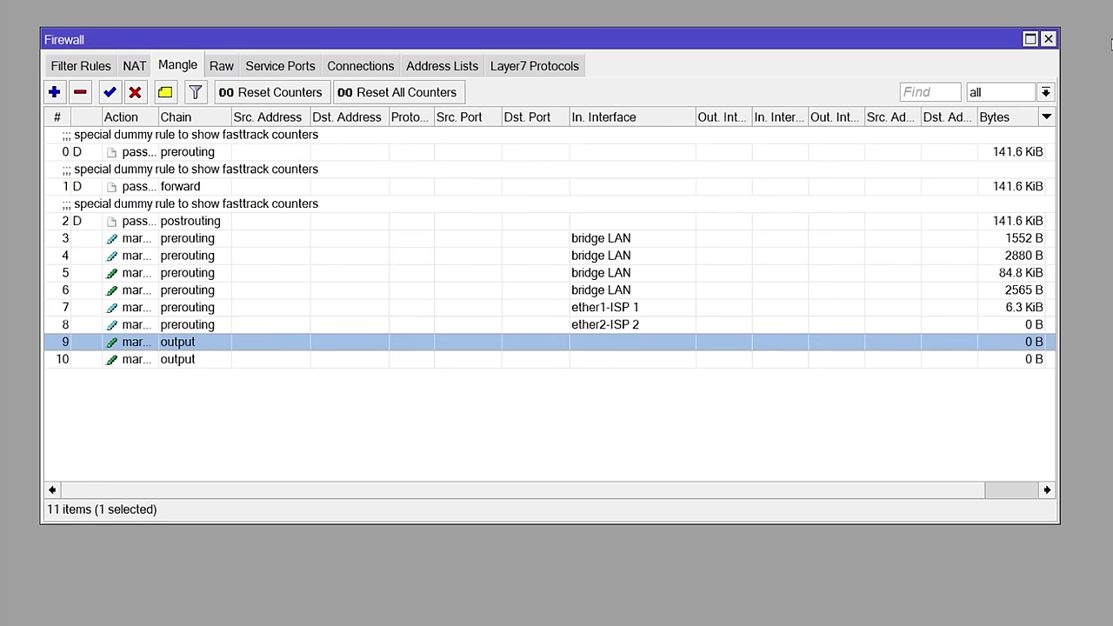
# Step: Close the firewall window, open the route list, and start a new route to 0.0.0.0/0 with its gateway entry enabled
pyautogui.click(1050, 39)
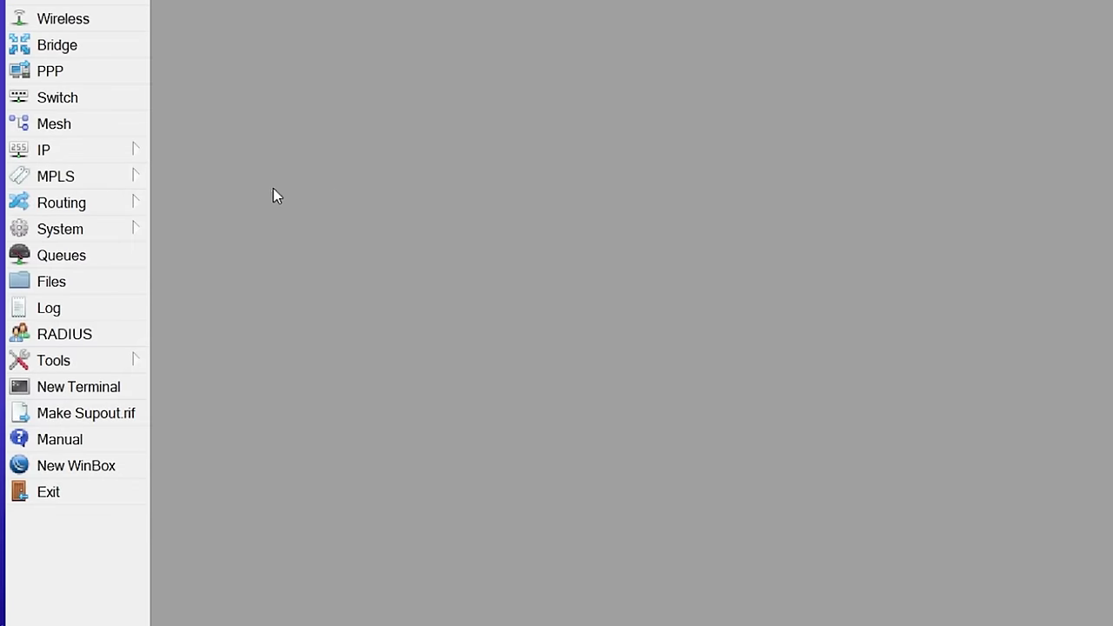
pyautogui.click(131, 155)
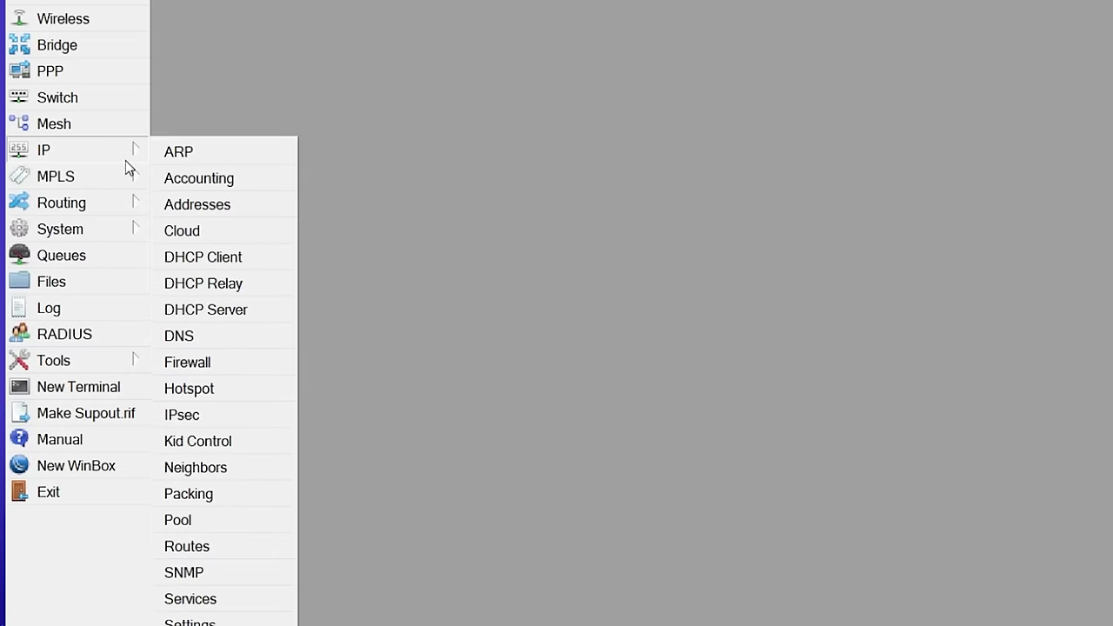
pyautogui.click(233, 547)
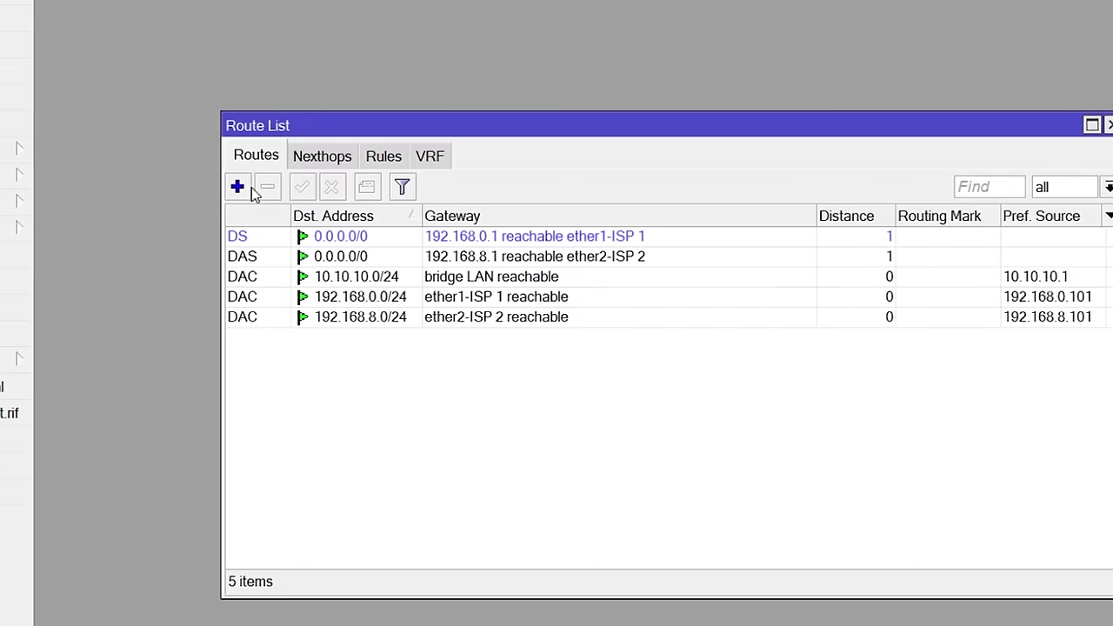
pyautogui.click(277, 187)
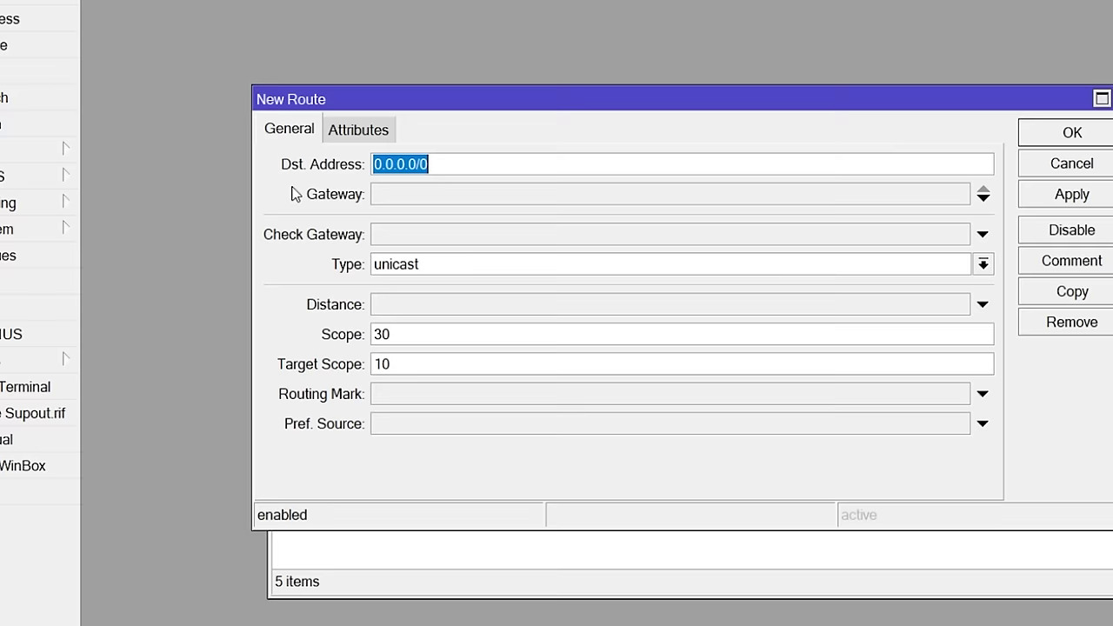
pyautogui.click(381, 198)
pyautogui.write('0.0.0.0')
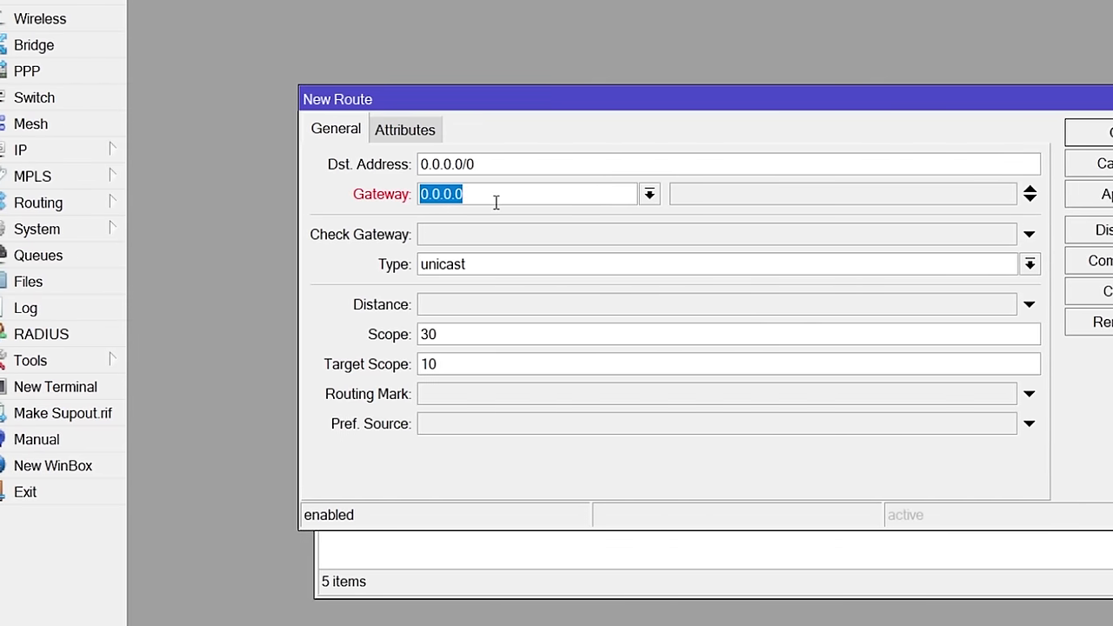
# Step: Copy the gateway address from the status details of the ether1-ISP 1 DHCP client
pyautogui.click(100, 155)
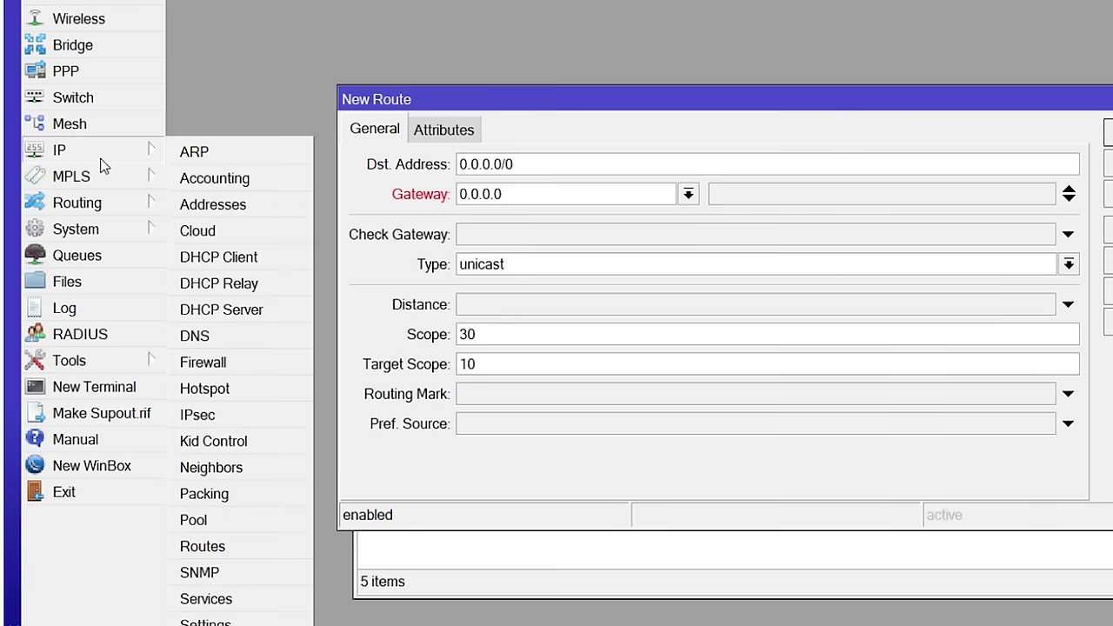
pyautogui.click(242, 263)
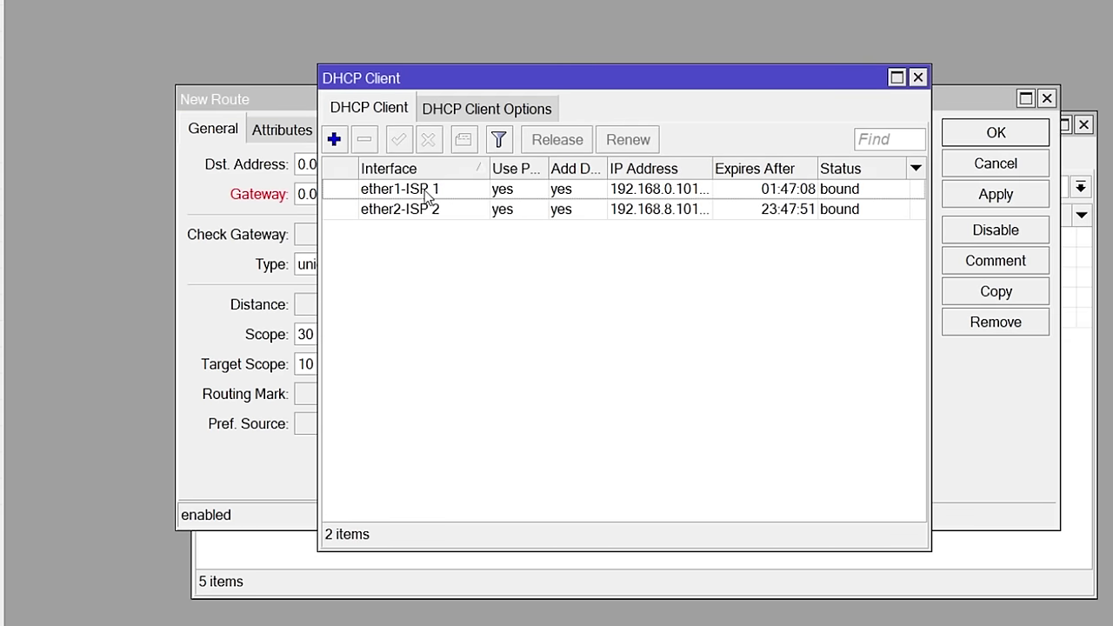
pyautogui.click(644, 193)
pyautogui.doubleClick(481, 197)
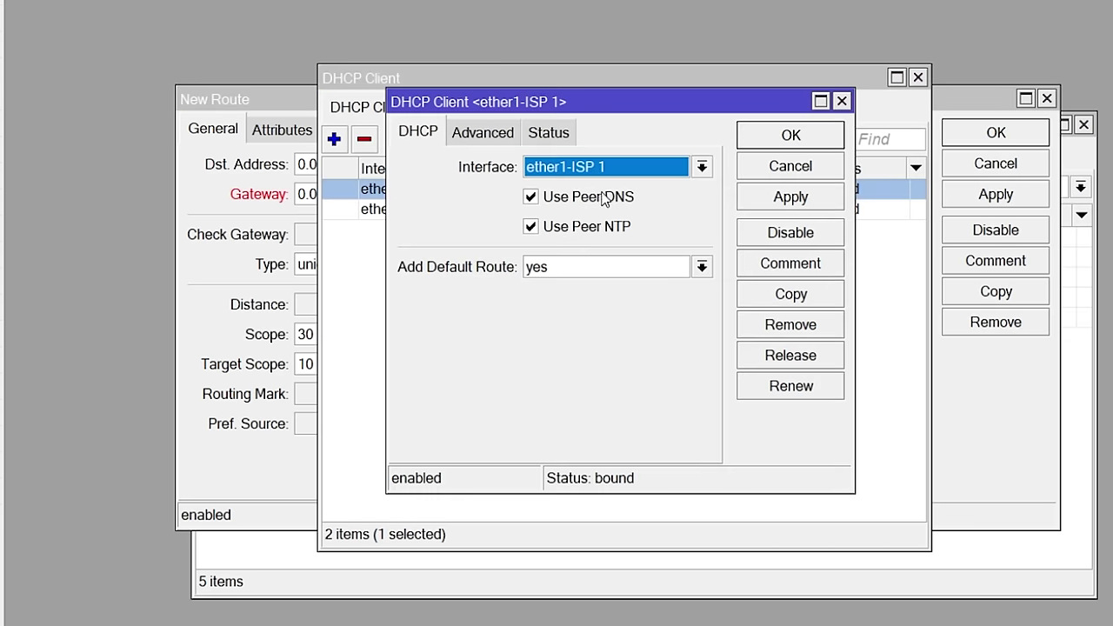
pyautogui.click(549, 133)
pyautogui.moveTo(618, 203); pyautogui.dragTo(520, 202)
pyautogui.rightClick(576, 195)
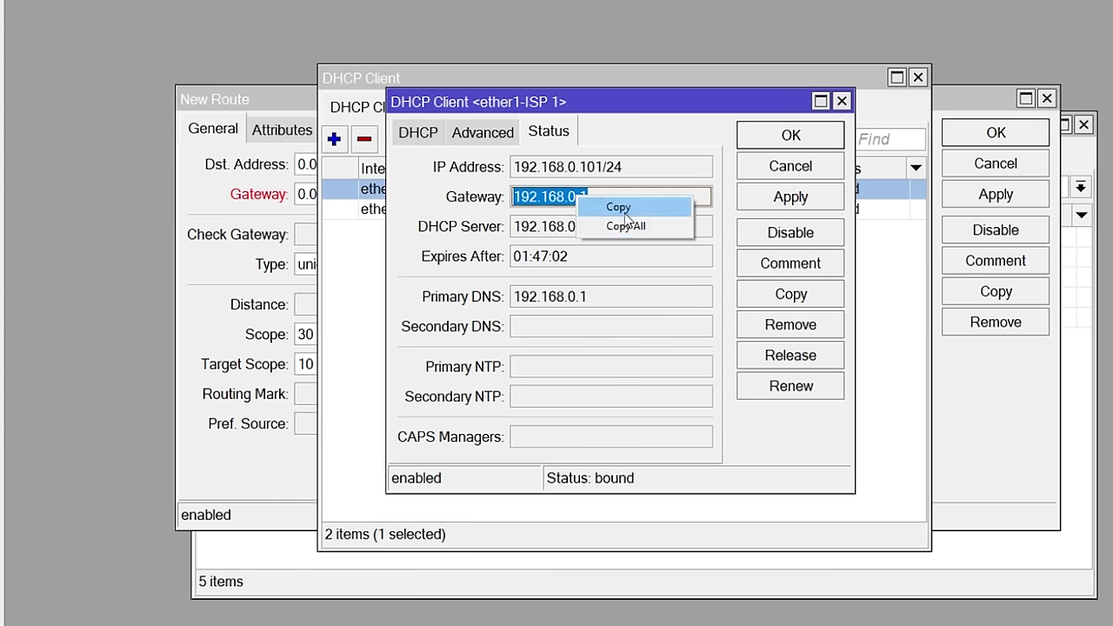
pyautogui.click(618, 205)
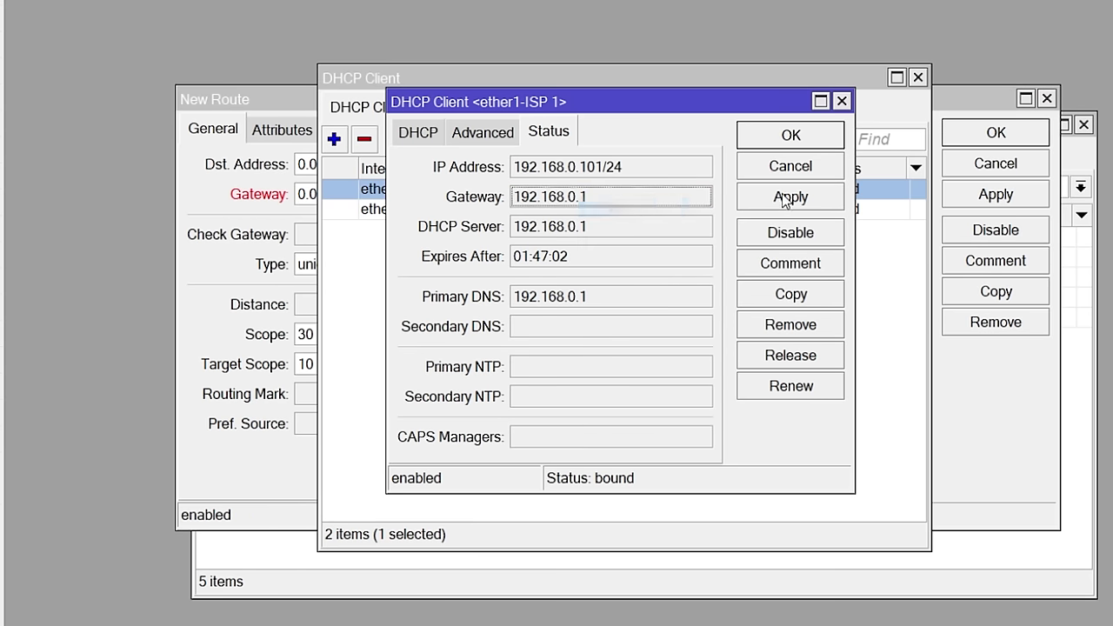
pyautogui.click(841, 101)
# Step: Set the new route's gateway to the copied 192.168.0.1, with ping as the gateway check and a distance of 1
pyautogui.moveTo(893, 87); pyautogui.dragTo(997, 430)
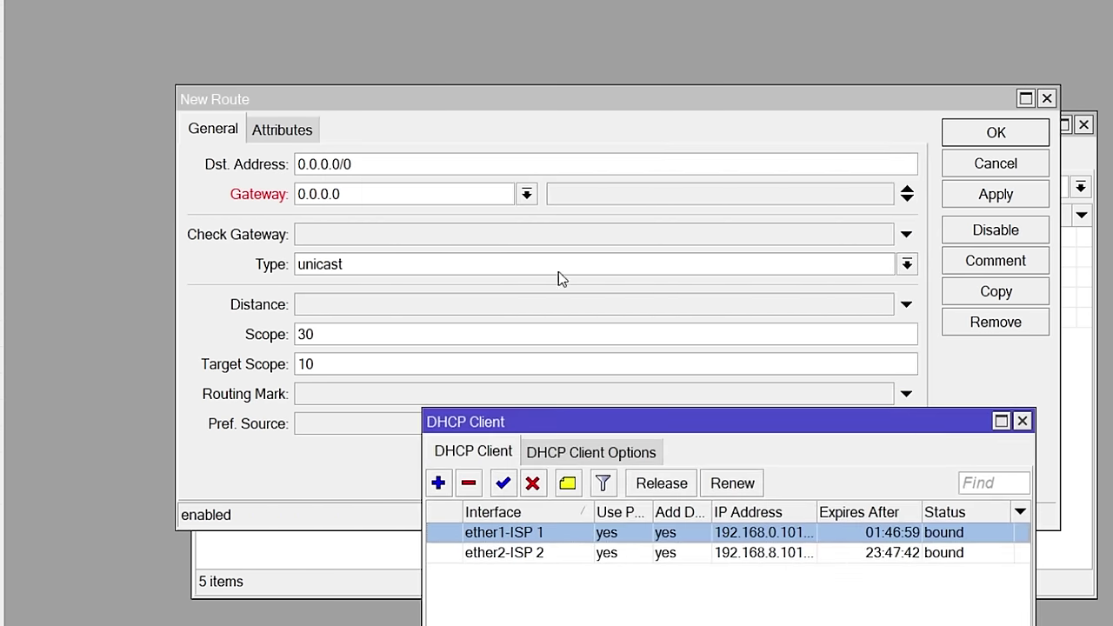
pyautogui.click(470, 190)
pyautogui.hotkey('ctrl', 'v')
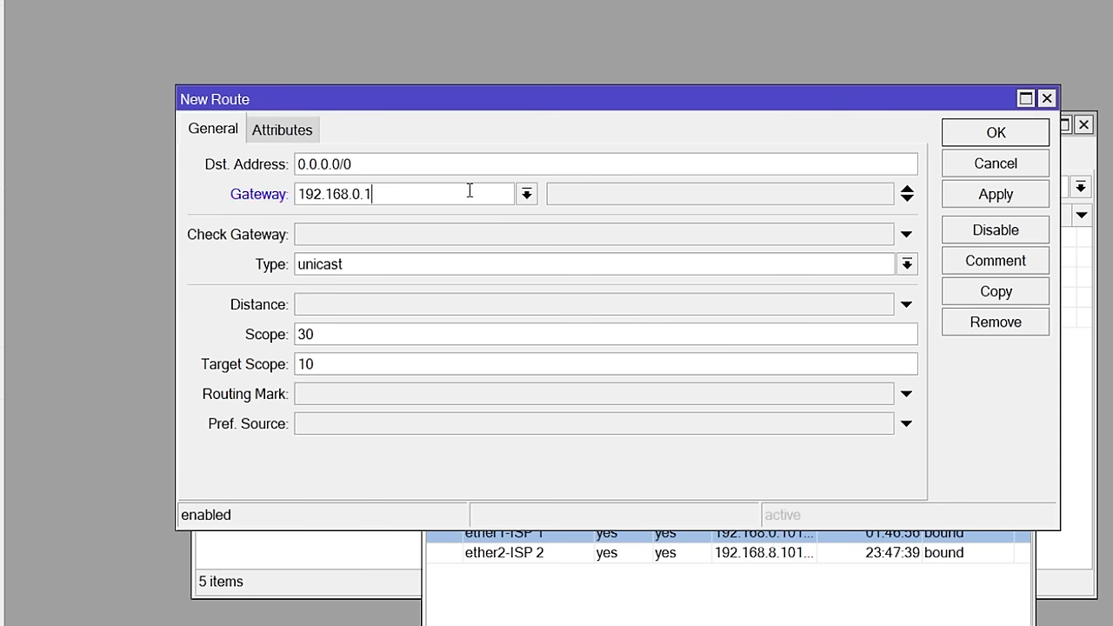
pyautogui.click(452, 229)
pyautogui.click(453, 229)
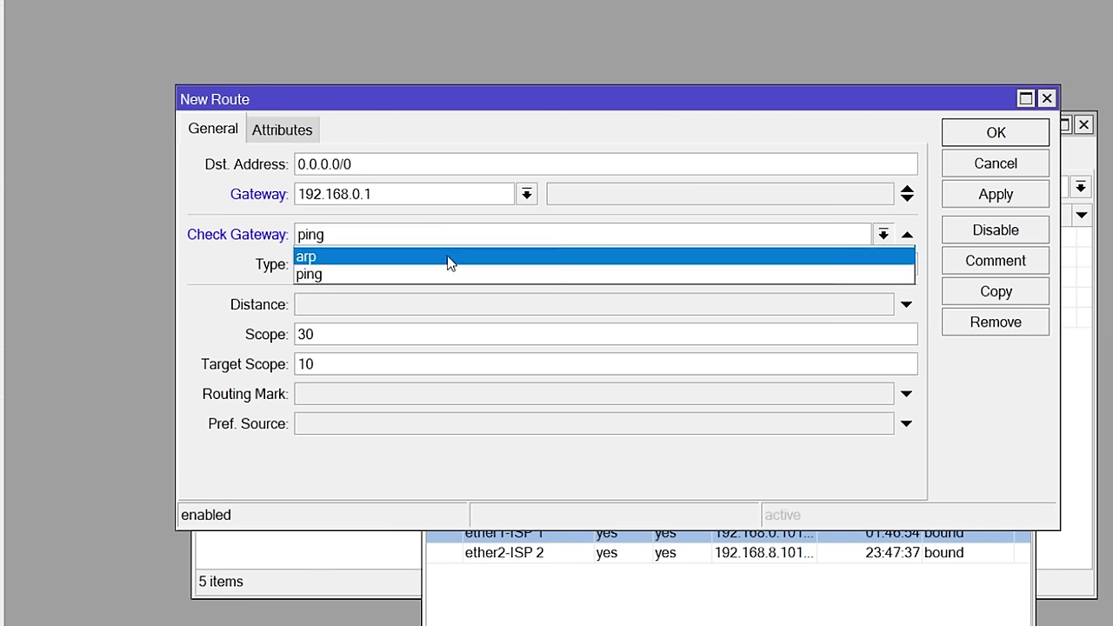
pyautogui.click(444, 274)
pyautogui.click(446, 309)
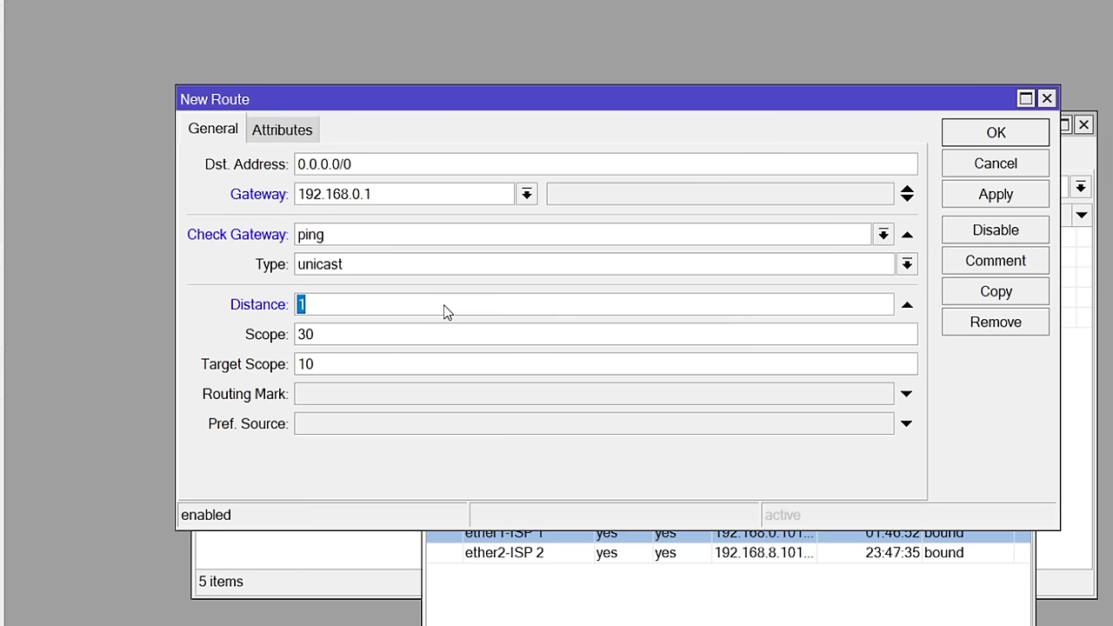
# Step: Assign the routing mark KE ISP 1 to the route and save it
pyautogui.click(429, 399)
pyautogui.click(883, 396)
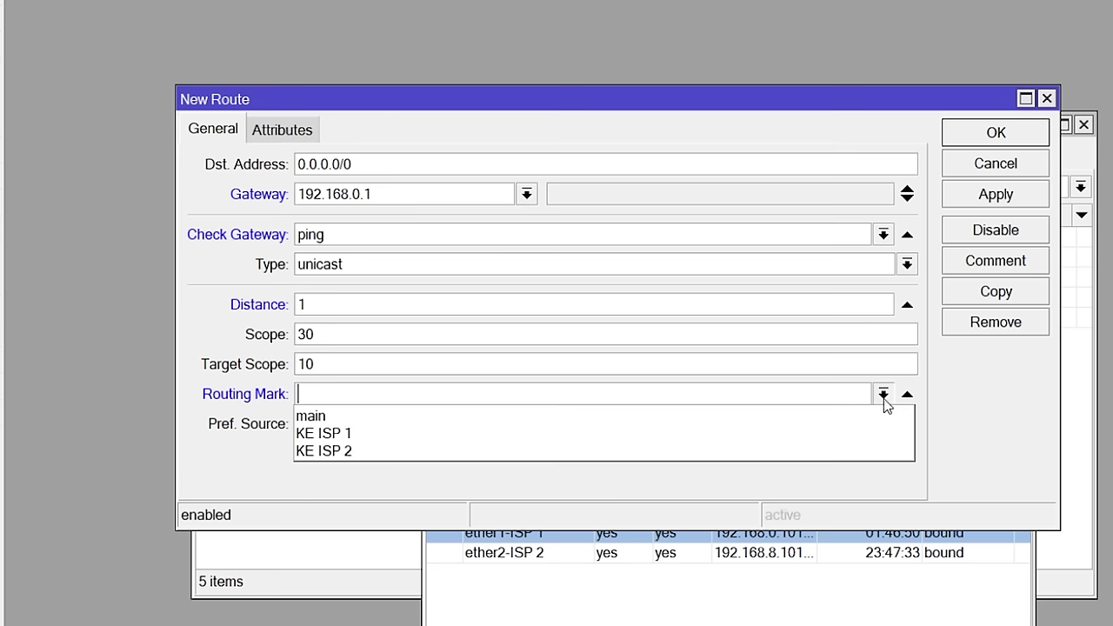
pyautogui.click(379, 438)
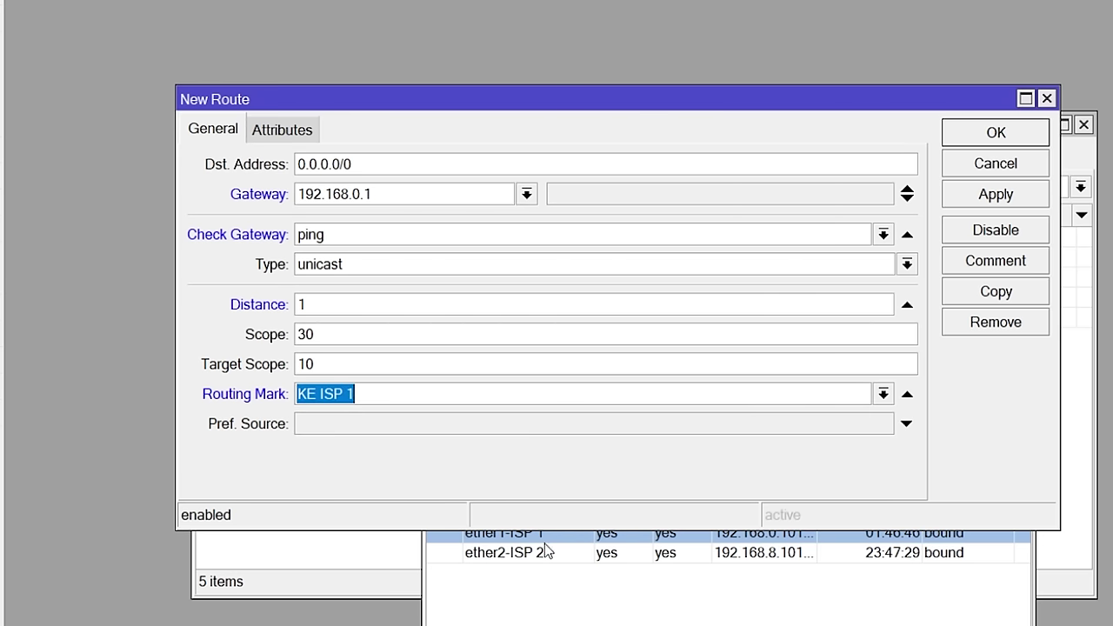
pyautogui.click(976, 197)
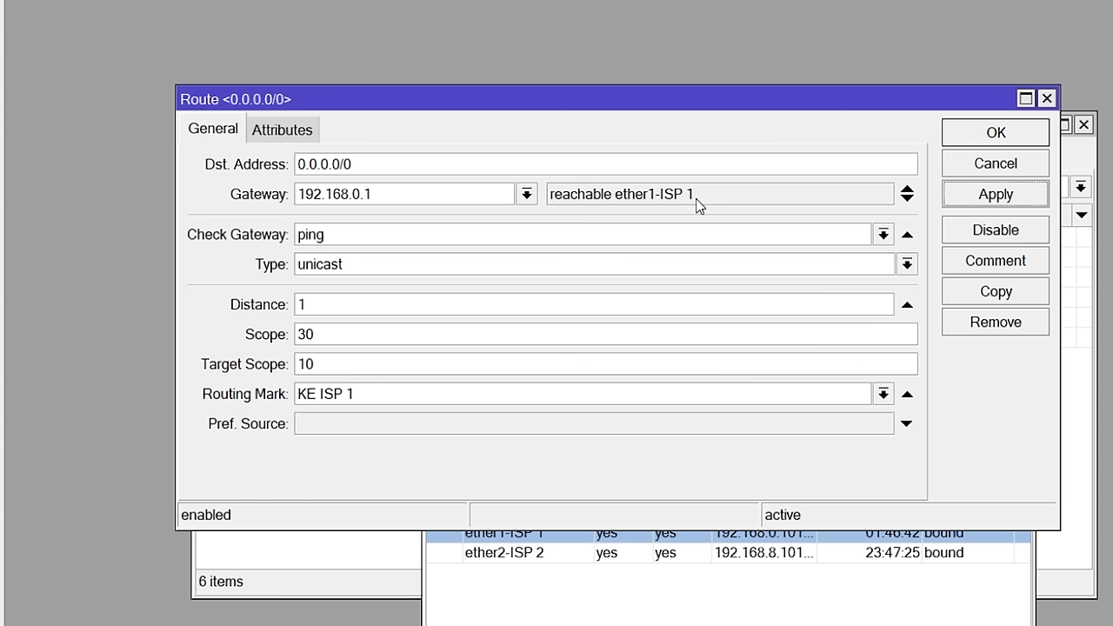
pyautogui.click(1006, 135)
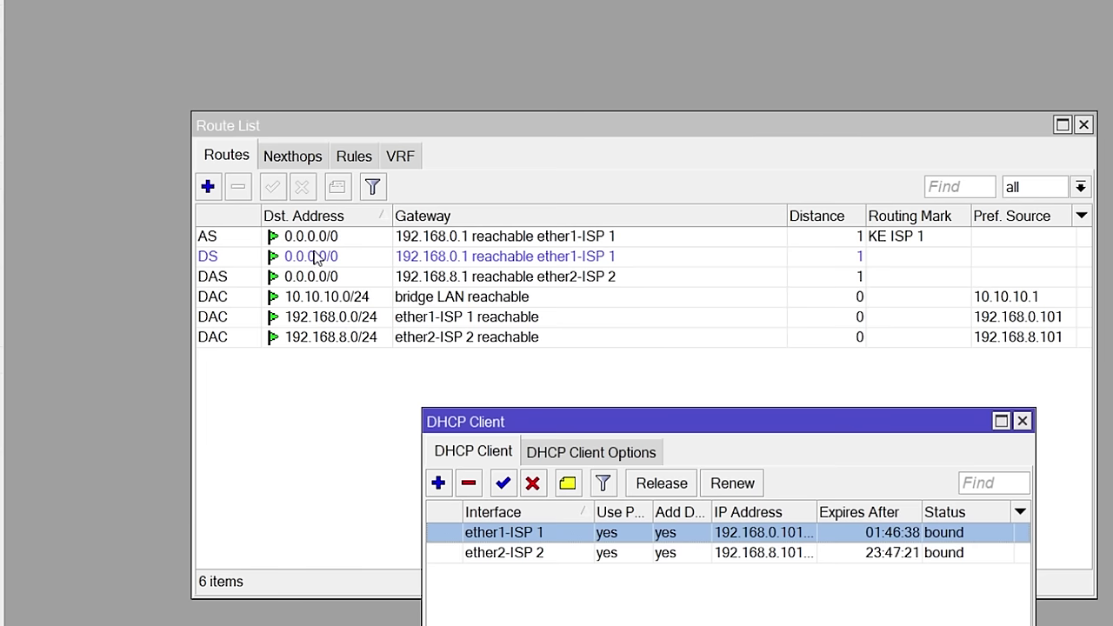
# Step: Start a second route to 0.0.0.0/0 and copy the gateway address from the ether2-ISP 2 DHCP client's status details
pyautogui.click(215, 187)
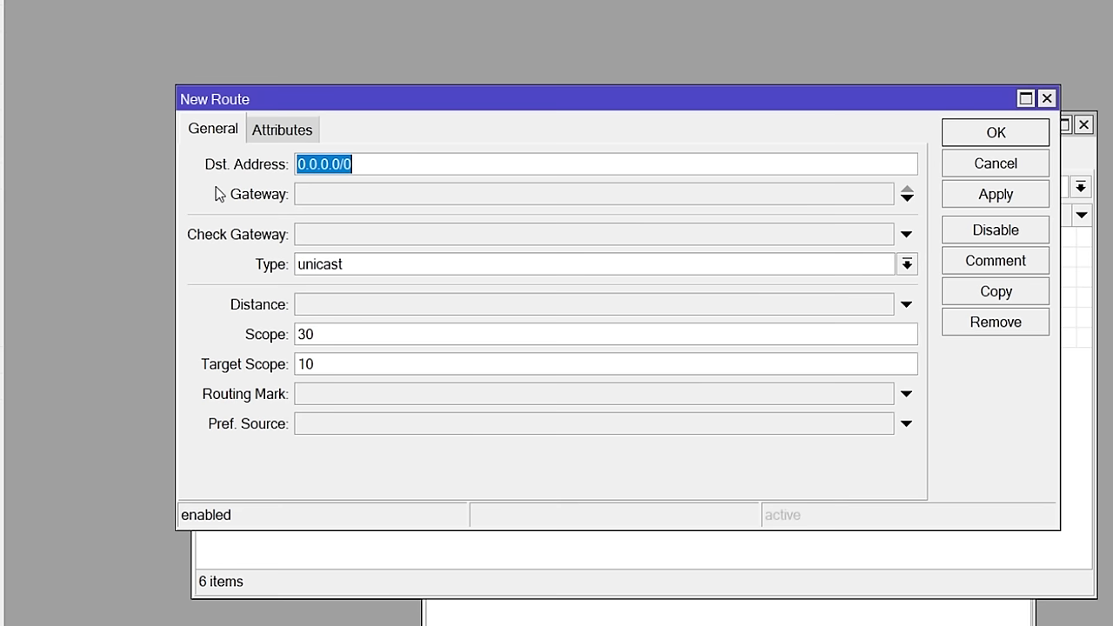
pyautogui.click(327, 194)
pyautogui.click(557, 611)
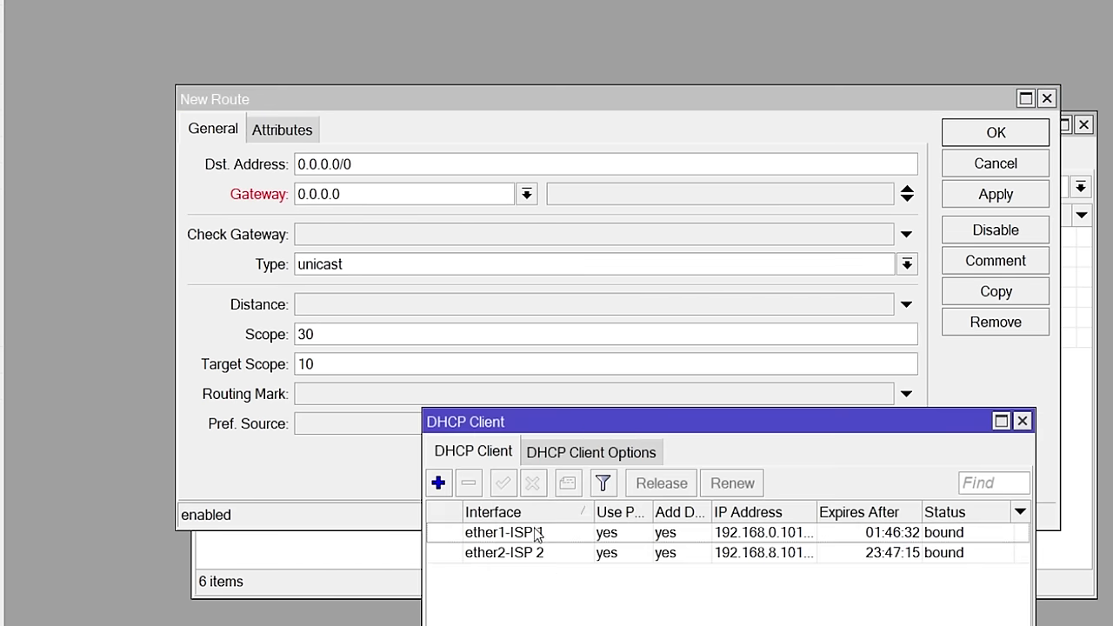
pyautogui.doubleClick(536, 554)
pyautogui.moveTo(587, 202); pyautogui.dragTo(513, 198)
pyautogui.rightClick(568, 195)
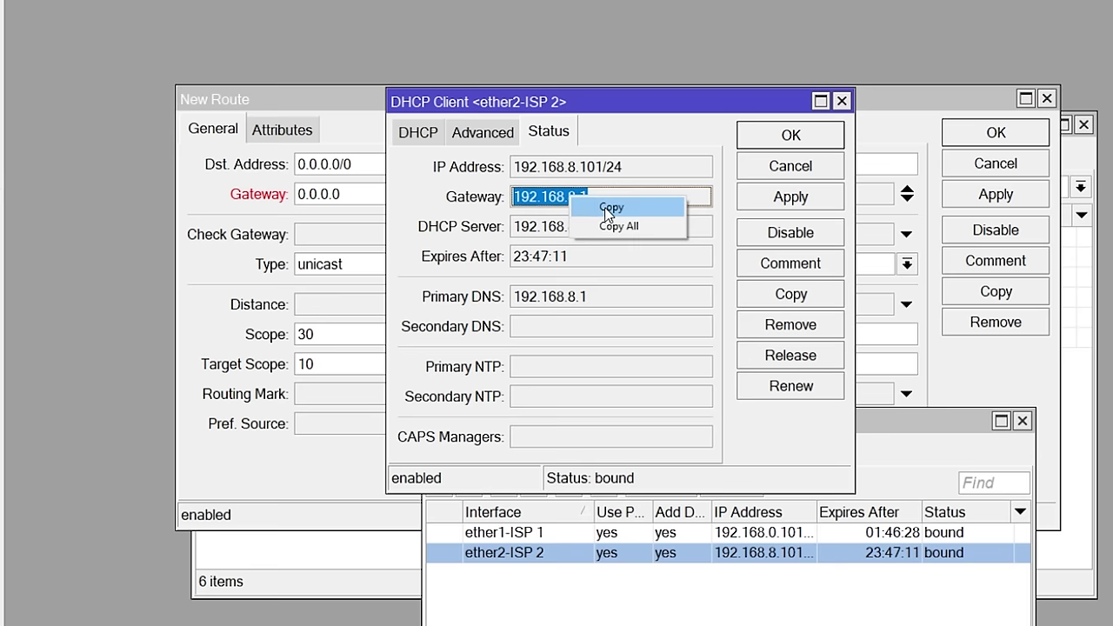
pyautogui.click(609, 207)
pyautogui.click(827, 197)
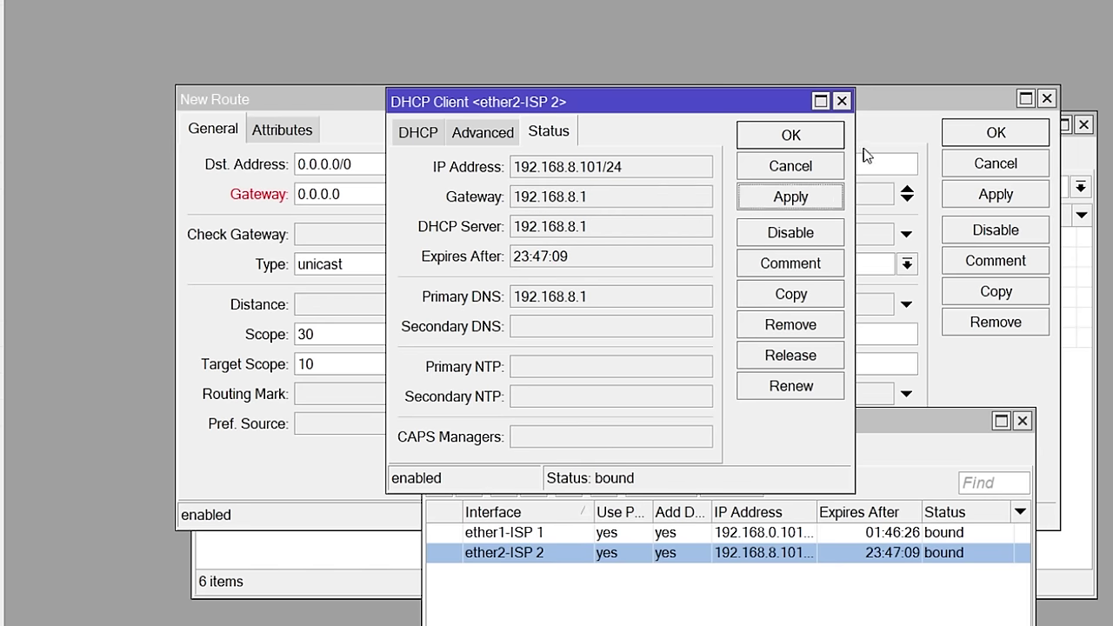
pyautogui.click(840, 101)
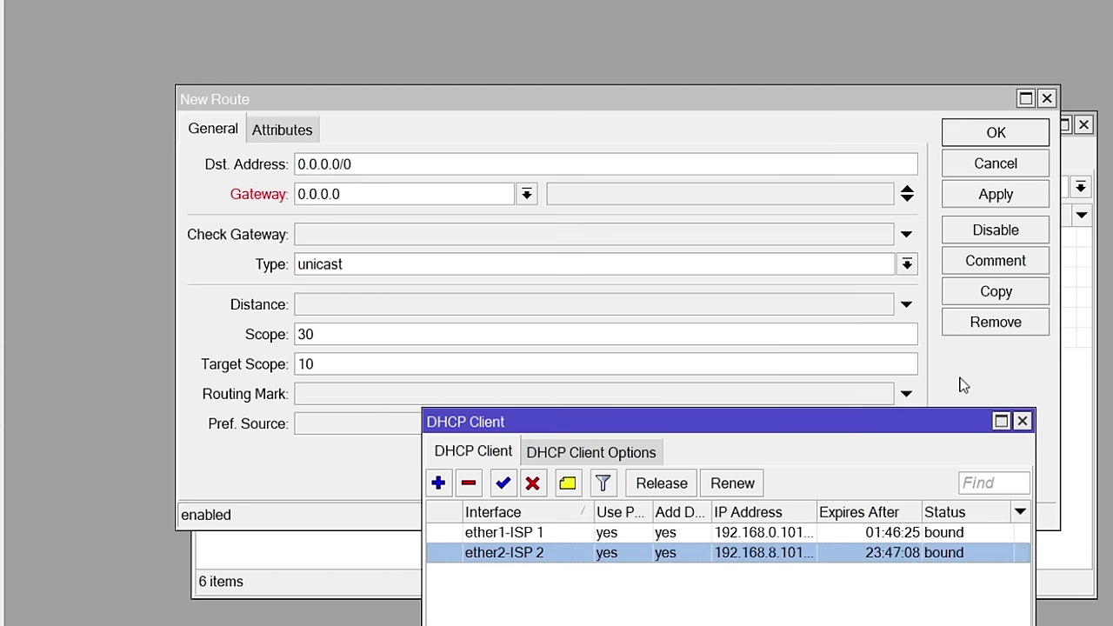
# Step: Close the DHCP client list and set the second route's gateway to 192.168.8.1, gateway check to ping and distance to 1
pyautogui.click(1022, 420)
pyautogui.click(379, 194)
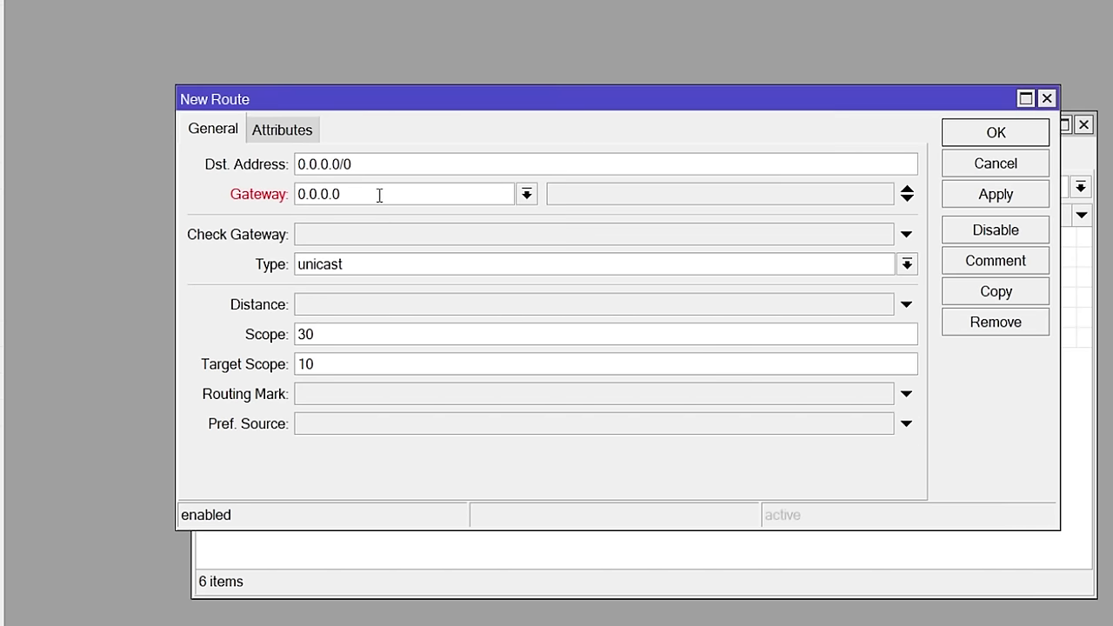
pyautogui.doubleClick(379, 195)
pyautogui.write('192.168.8.1')
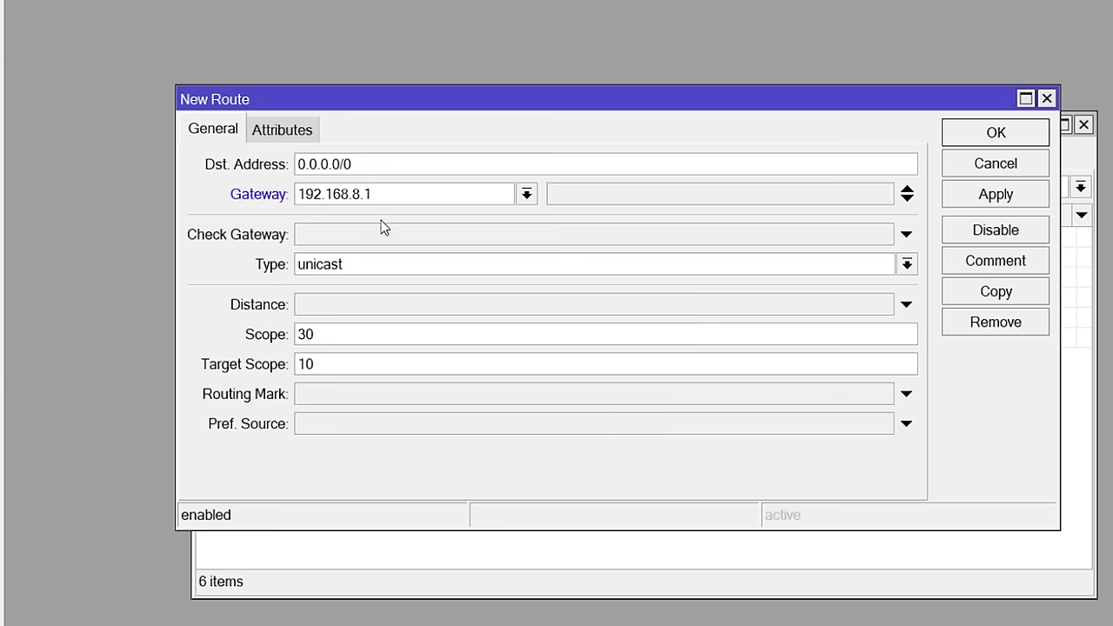
pyautogui.click(387, 236)
pyautogui.click(387, 242)
pyautogui.click(378, 273)
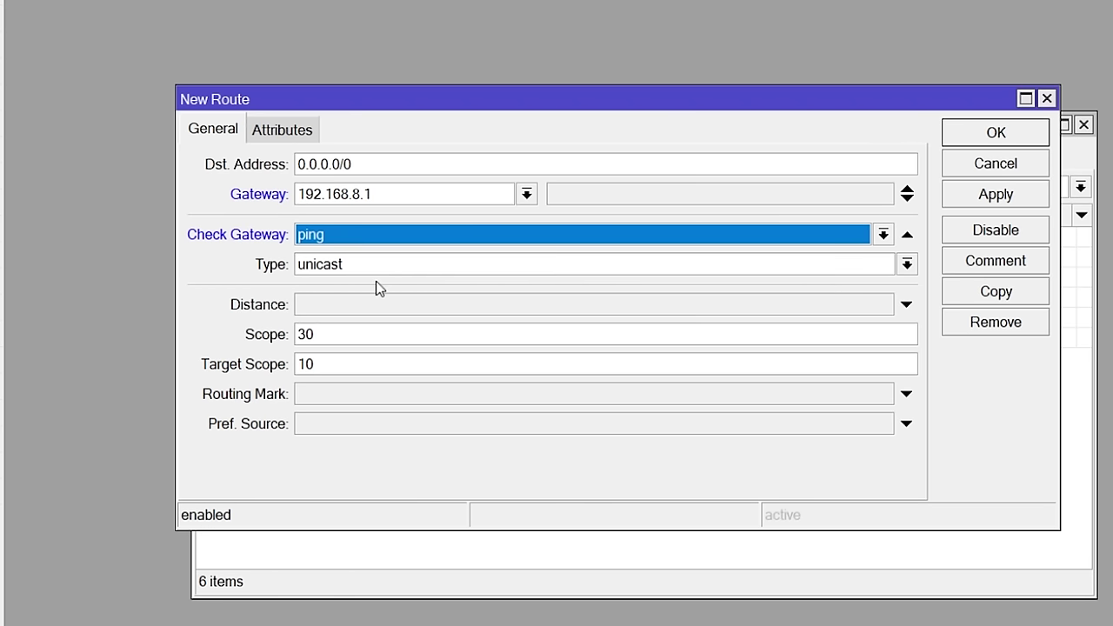
pyautogui.click(349, 306)
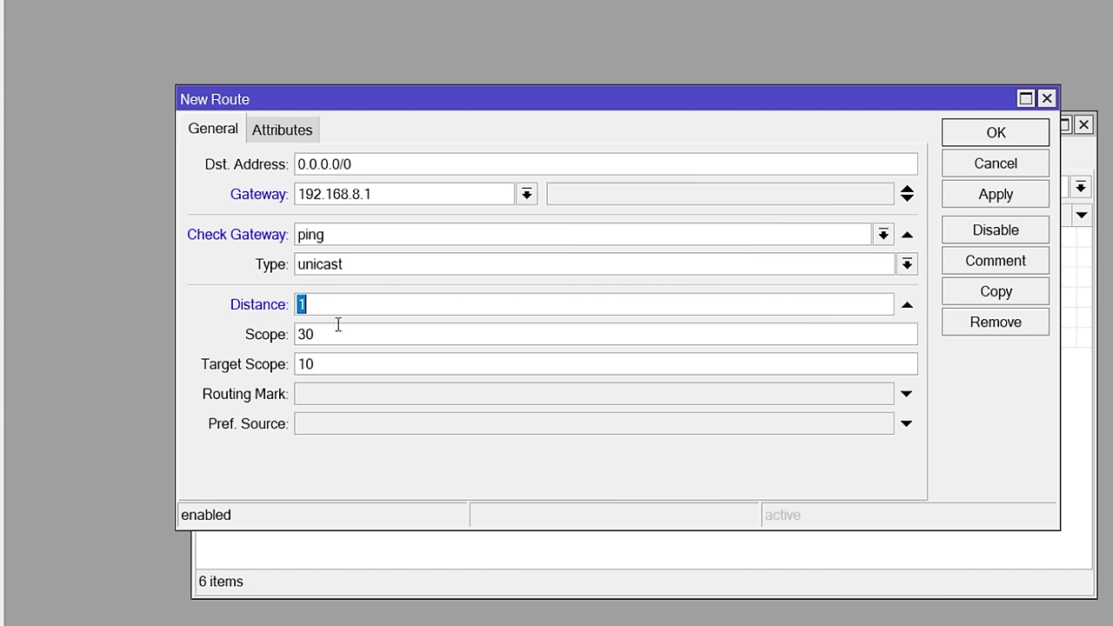